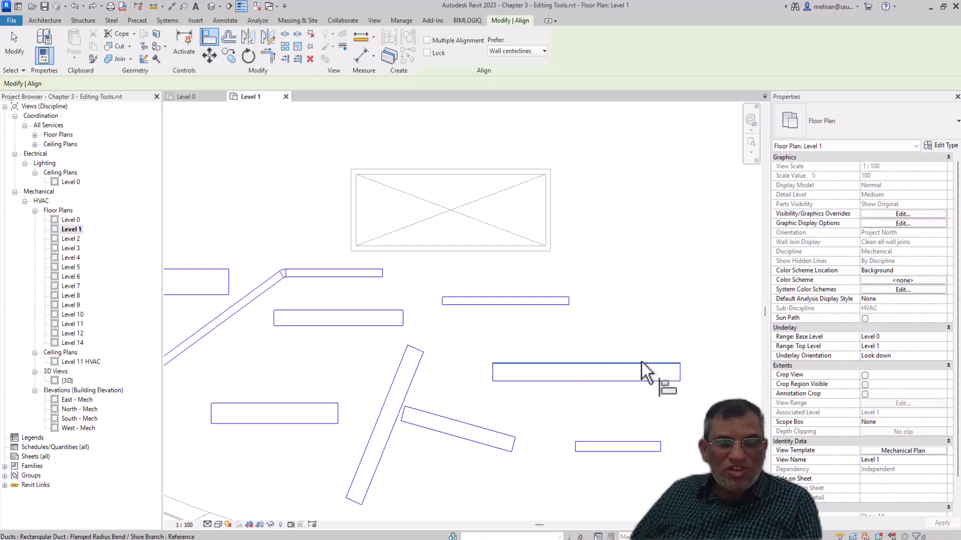
Step: Align the upper edge of the 700x300 duct with the upper edge of the narrow 300x200 duct above it
key(Escape)
click(600, 364)
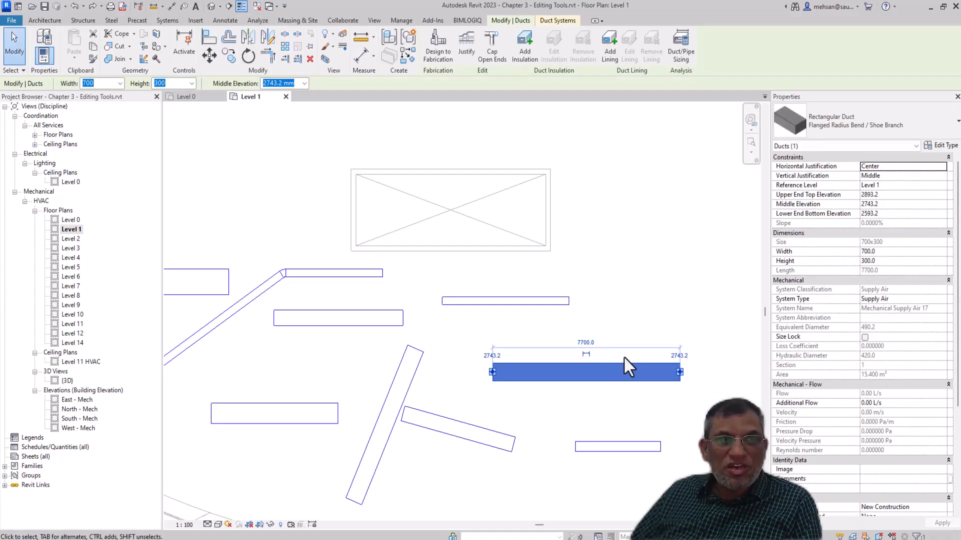
click(209, 40)
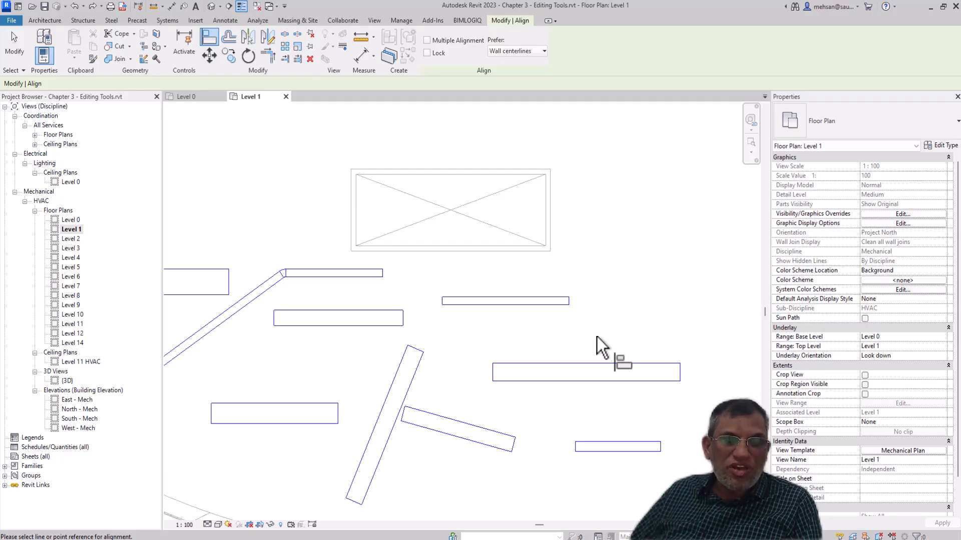
click(547, 297)
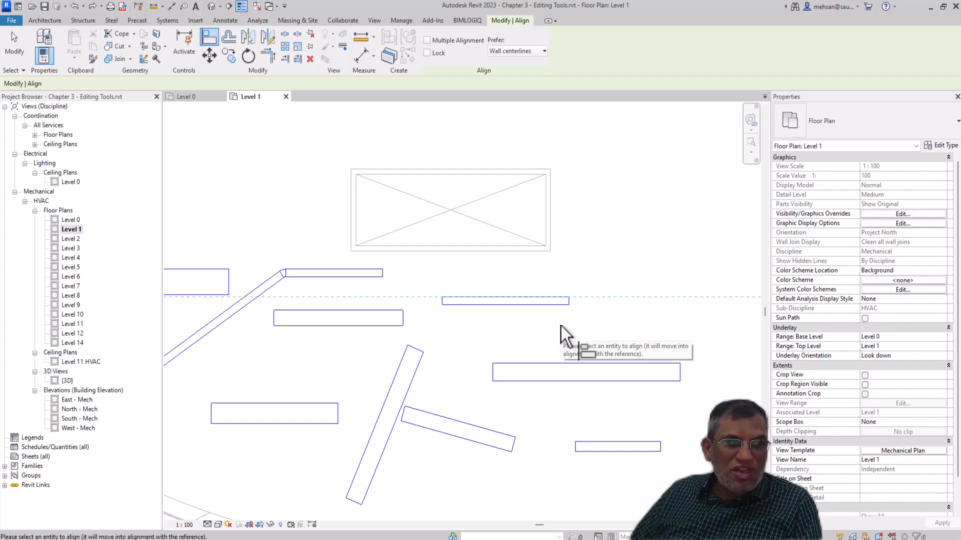
click(609, 363)
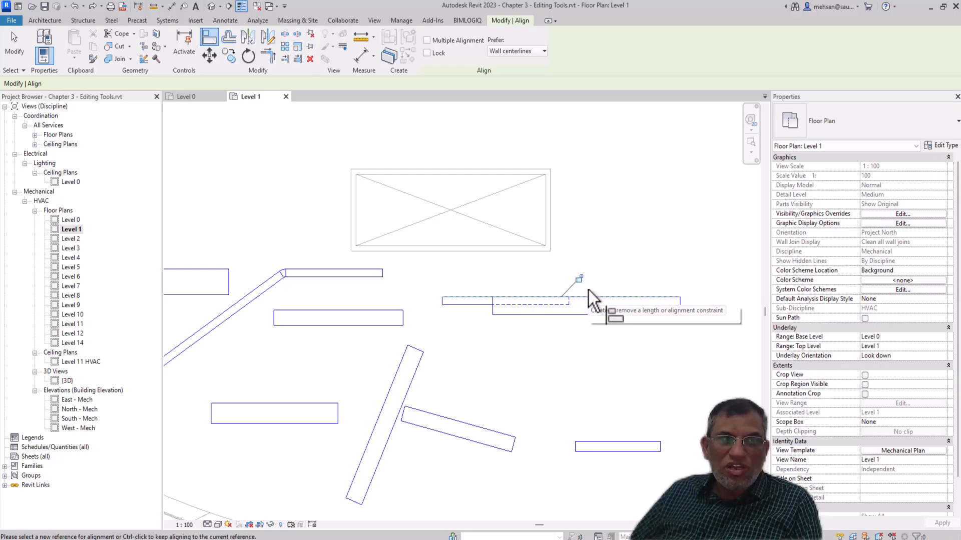
click(611, 313)
key(Escape)
key(Escape)
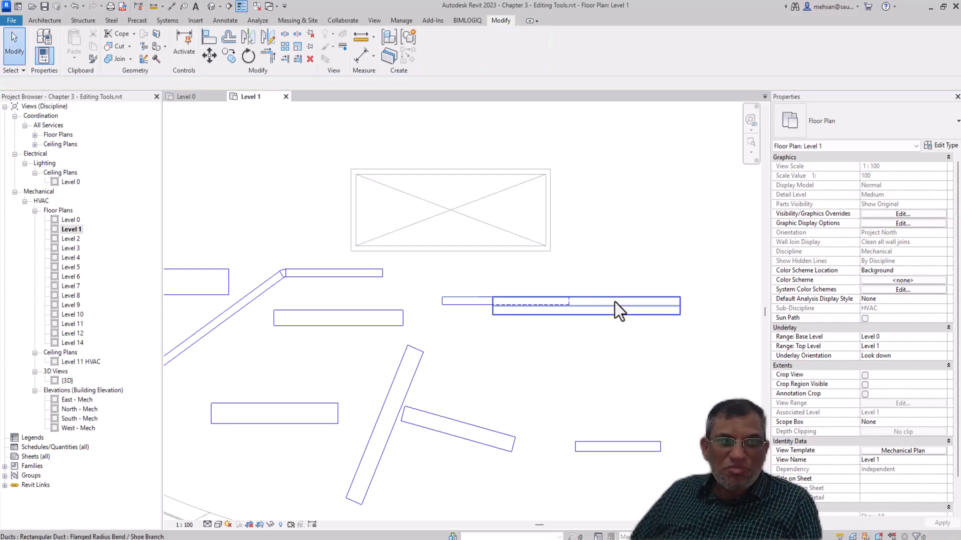
Step: Move the 700x300 duct 4100 mm horizontally to the right, clear of the narrow duct
click(615, 302)
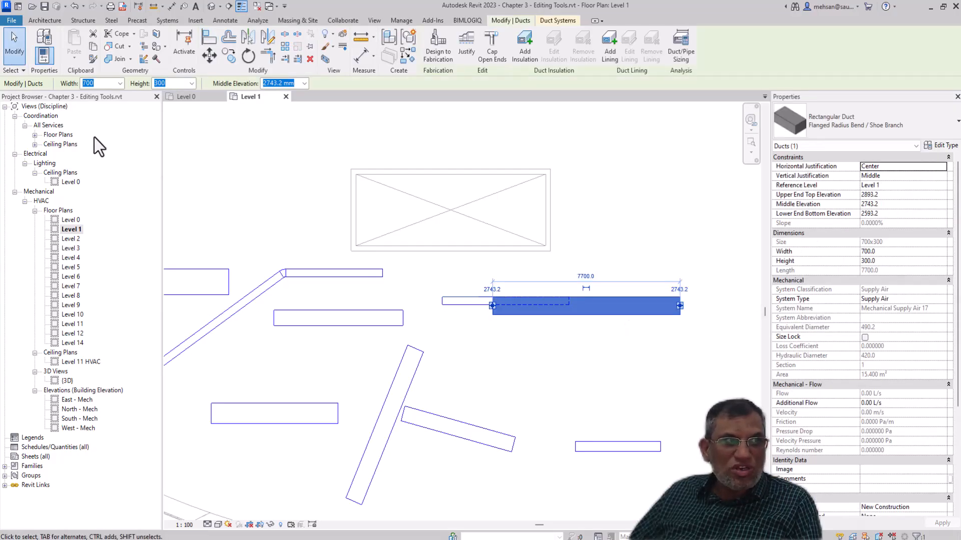
click(209, 58)
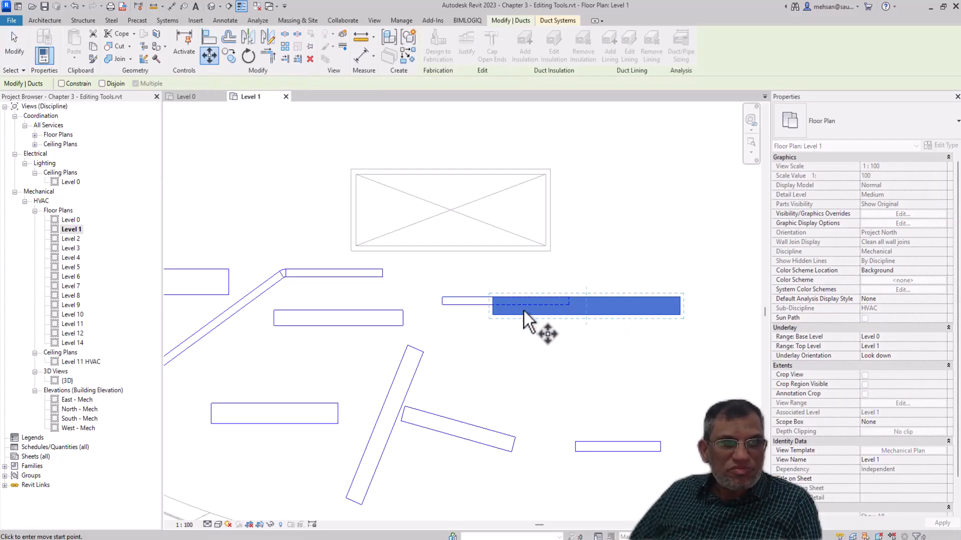
click(493, 302)
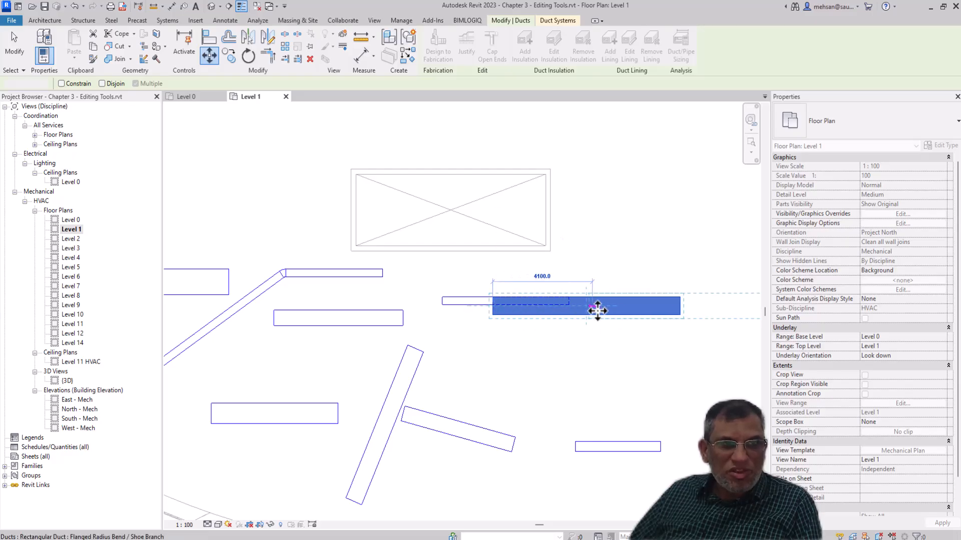
click(592, 307)
key(Escape)
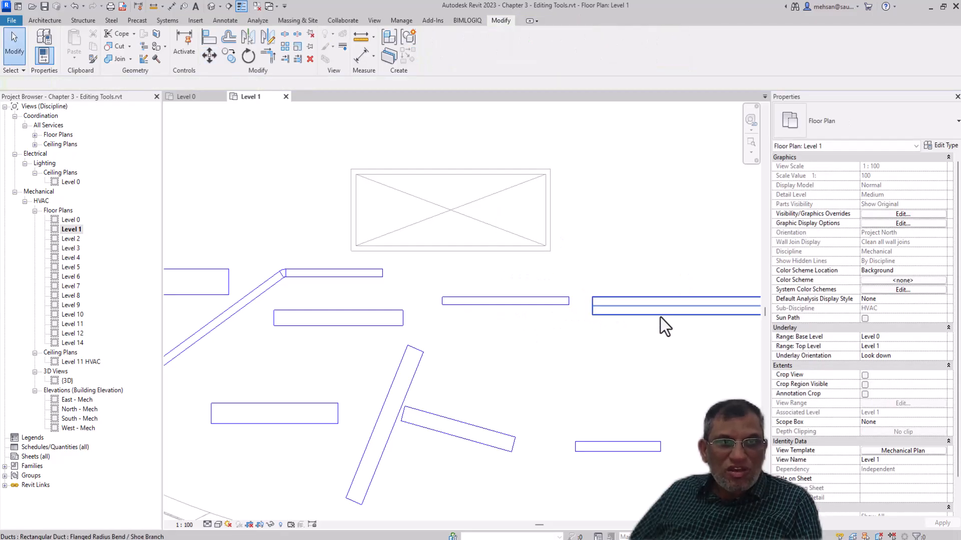
click(659, 315)
drag(546, 526, 566, 525)
click(616, 407)
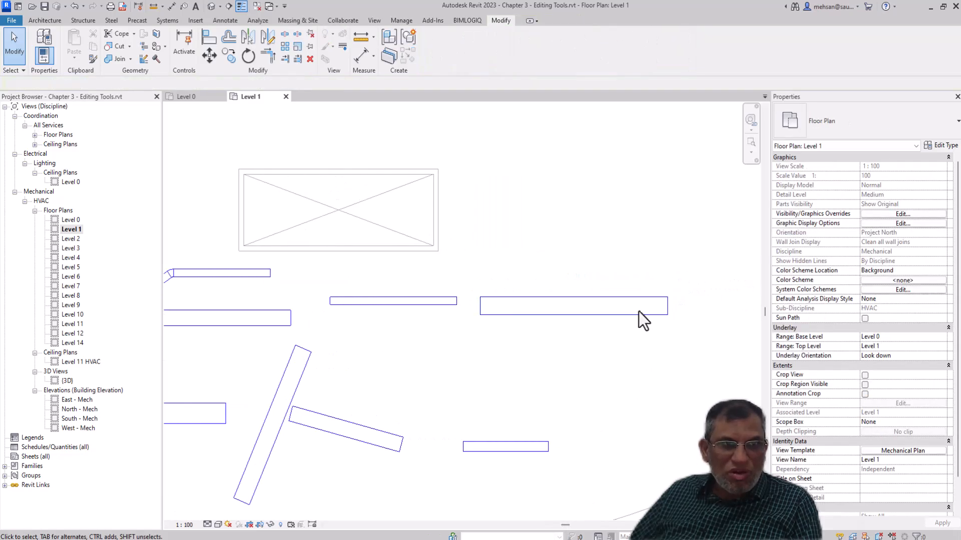
click(610, 314)
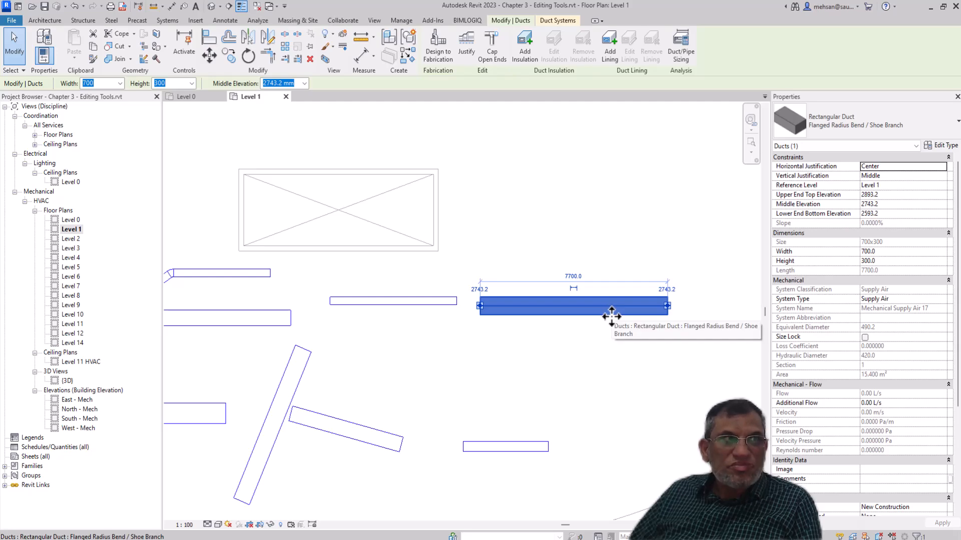
click(603, 338)
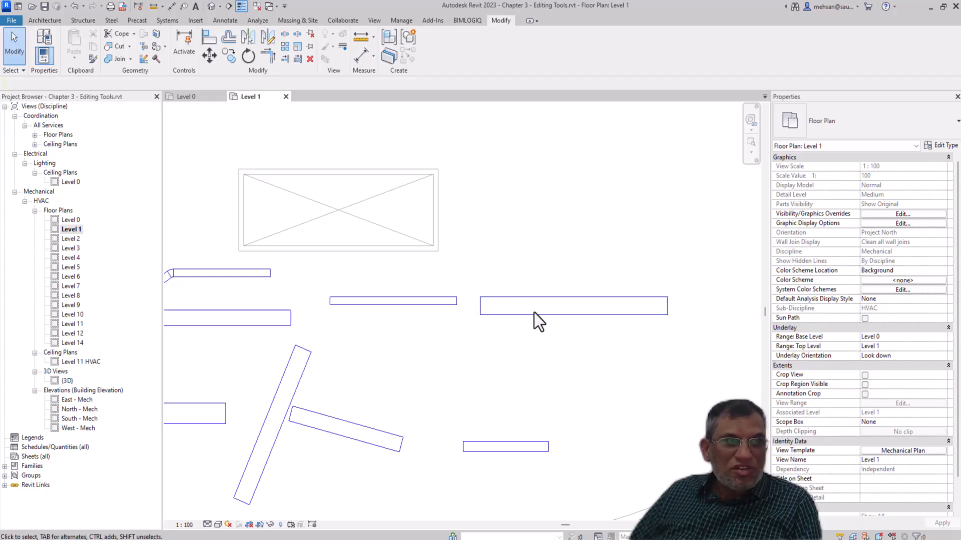
click(536, 300)
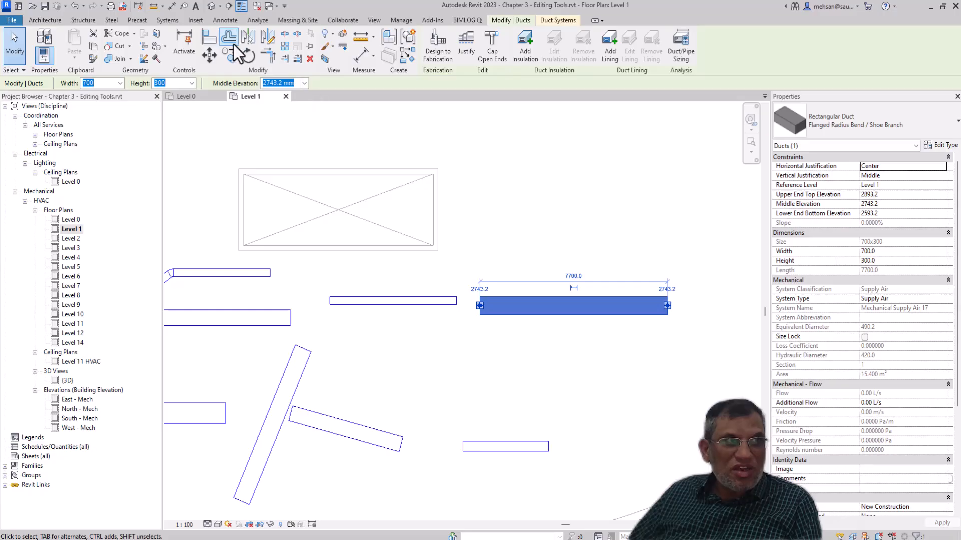
click(208, 41)
click(424, 296)
click(543, 298)
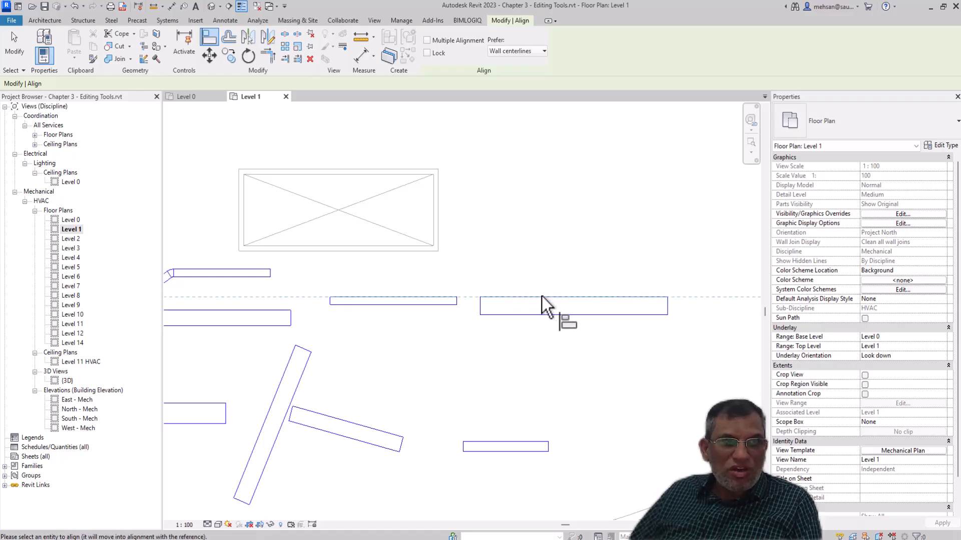
key(Escape)
click(439, 301)
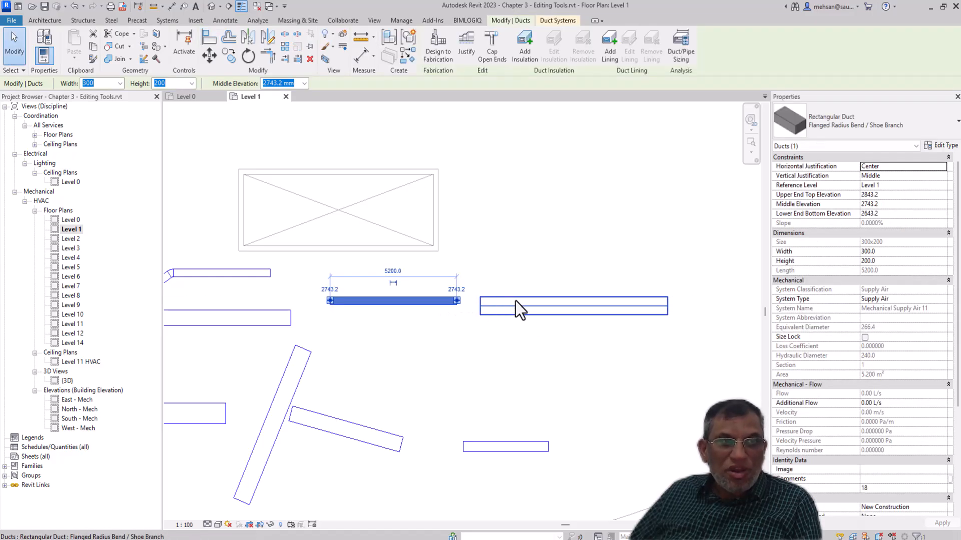
key(Escape)
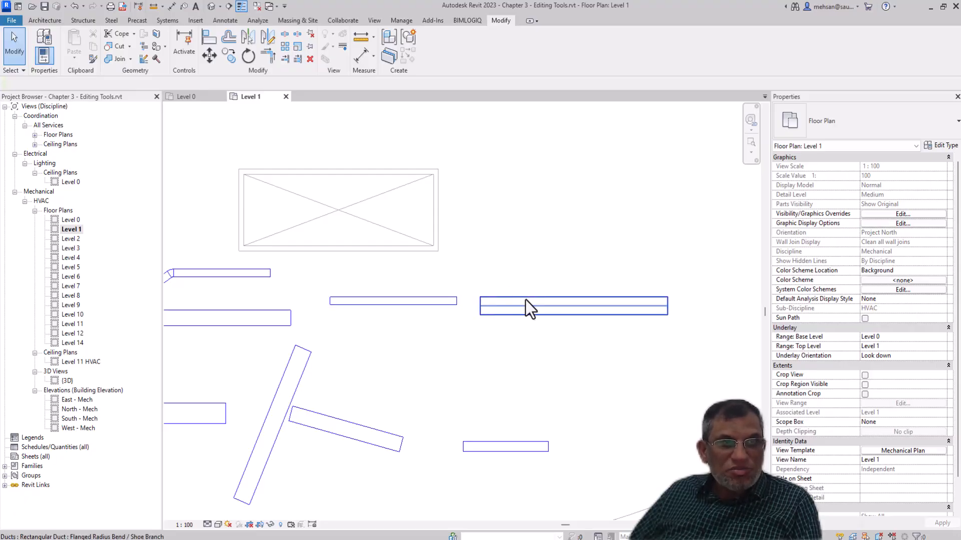
click(206, 41)
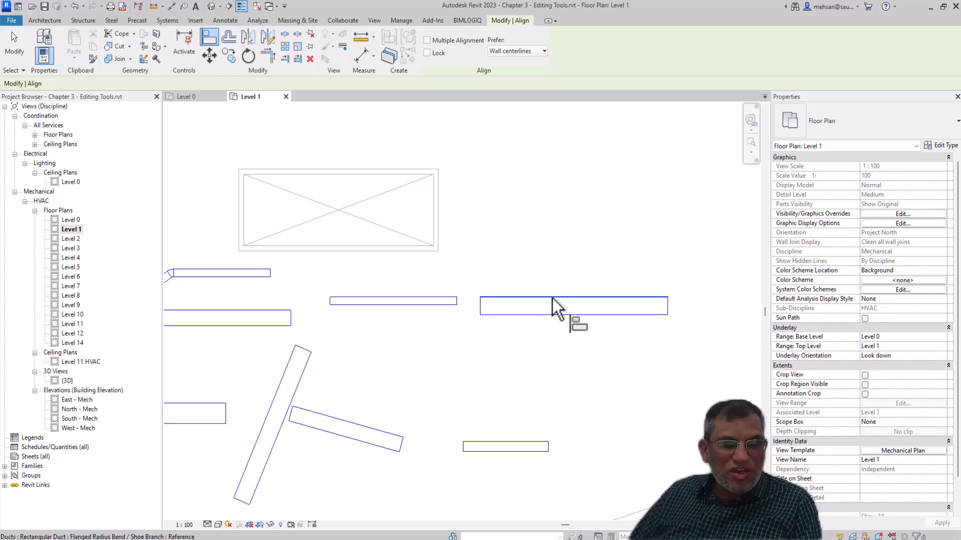
key(Escape)
key(Escape)
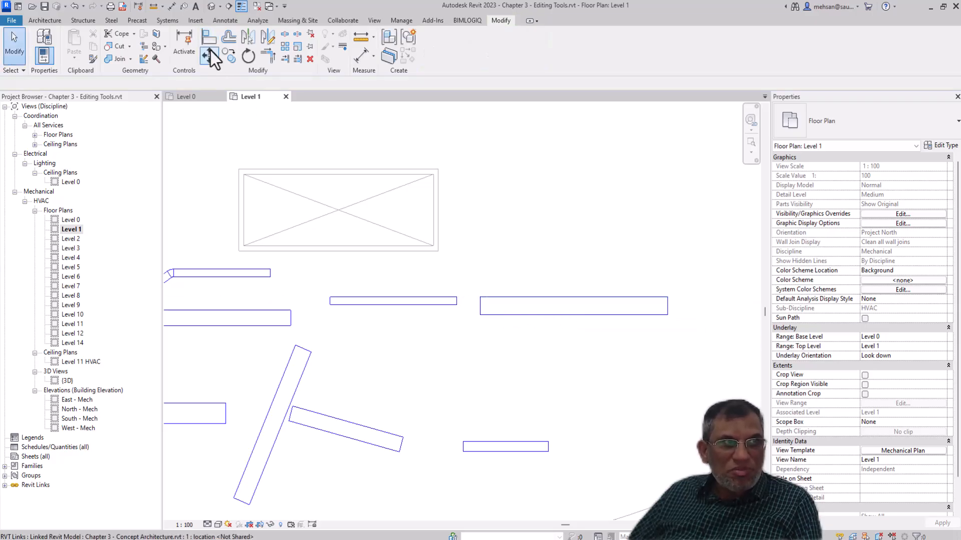
Step: Align the 700x300 duct's upper edge with the narrow duct's upper edge and lock the alignment
click(527, 300)
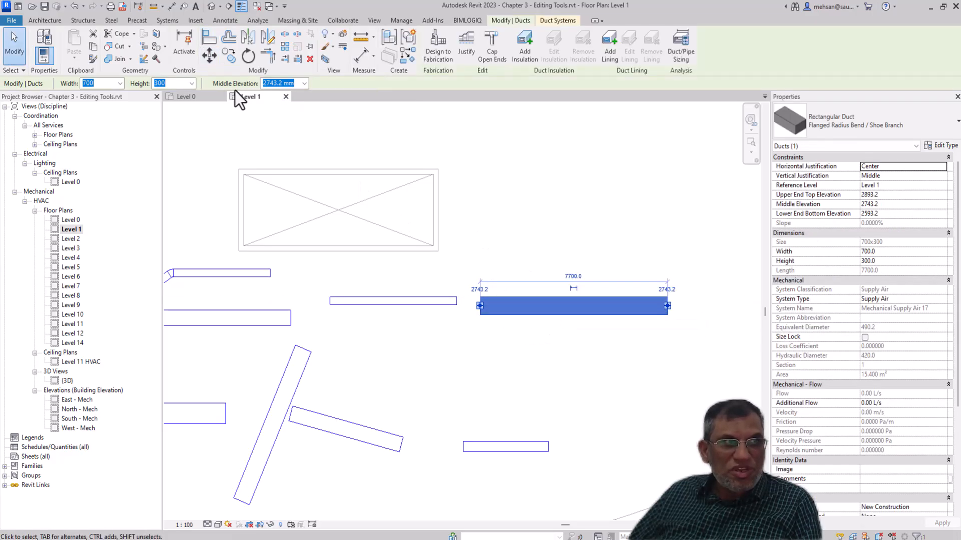
click(217, 45)
click(436, 298)
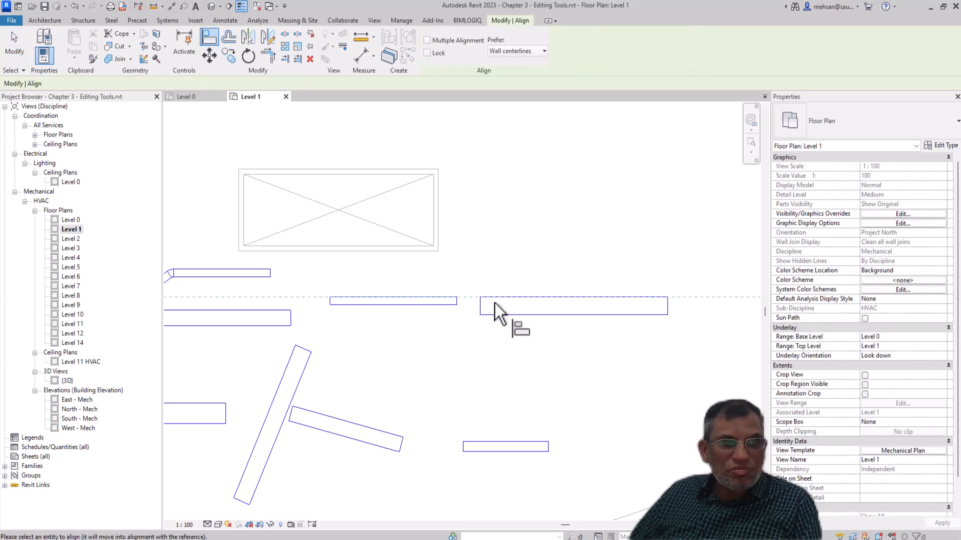
click(529, 297)
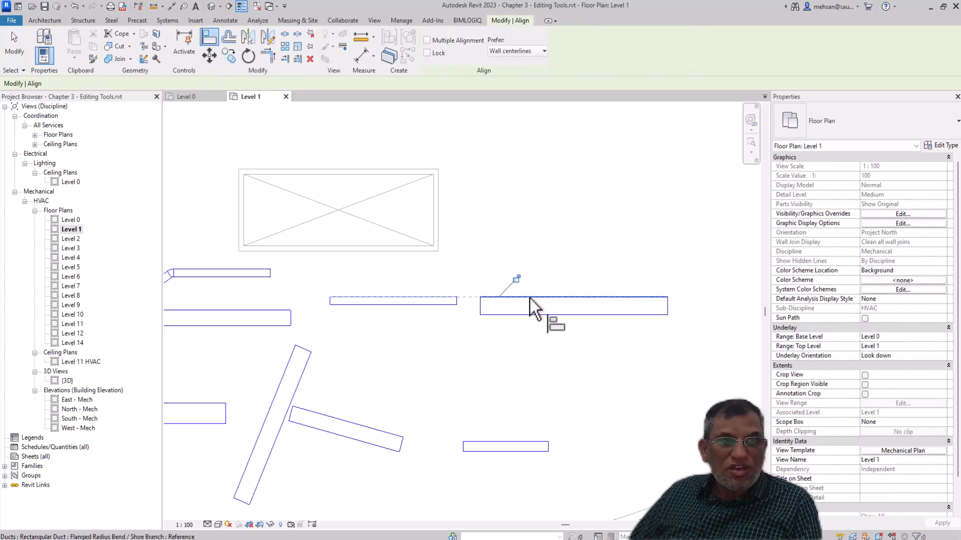
key(Escape)
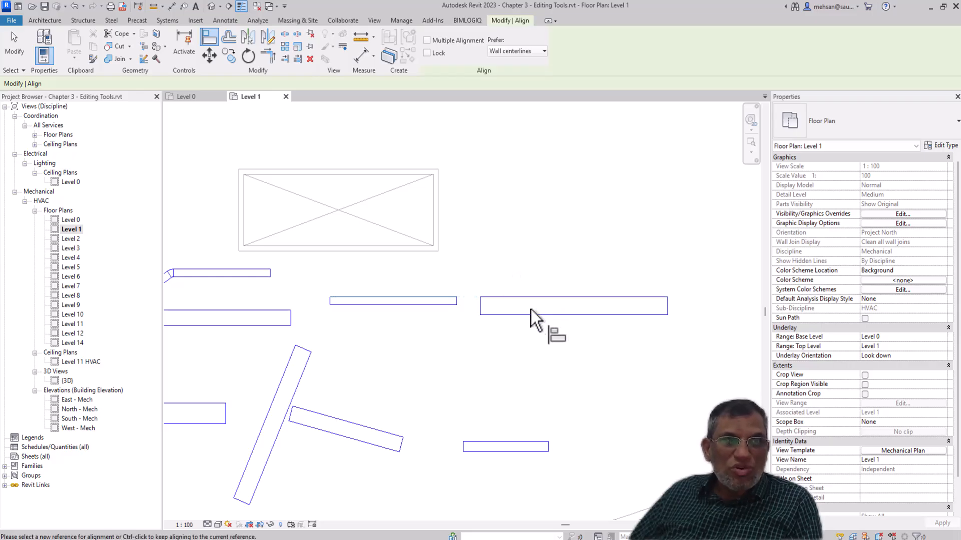
key(Escape)
Step: Move the locked 700x300 duct a short distance to the right along the shared alignment line
click(510, 314)
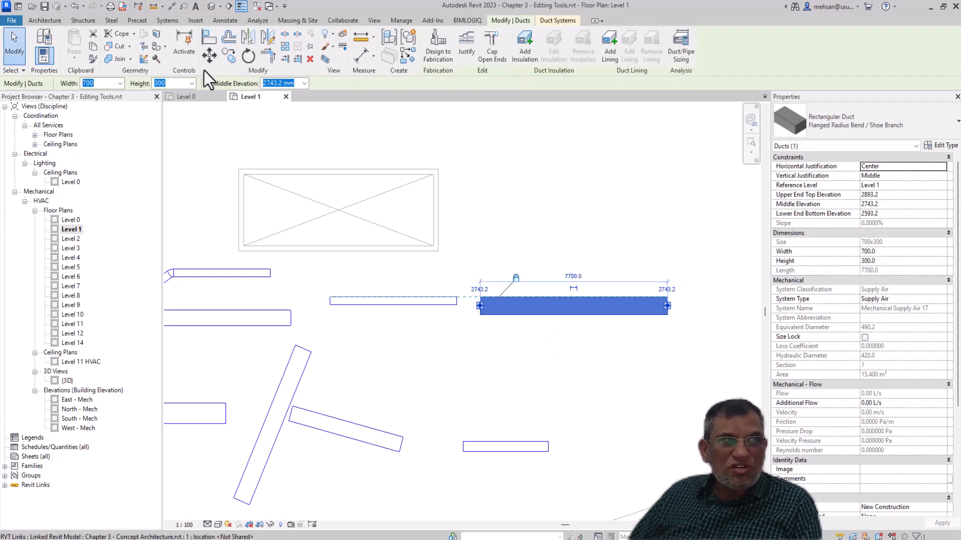
click(208, 55)
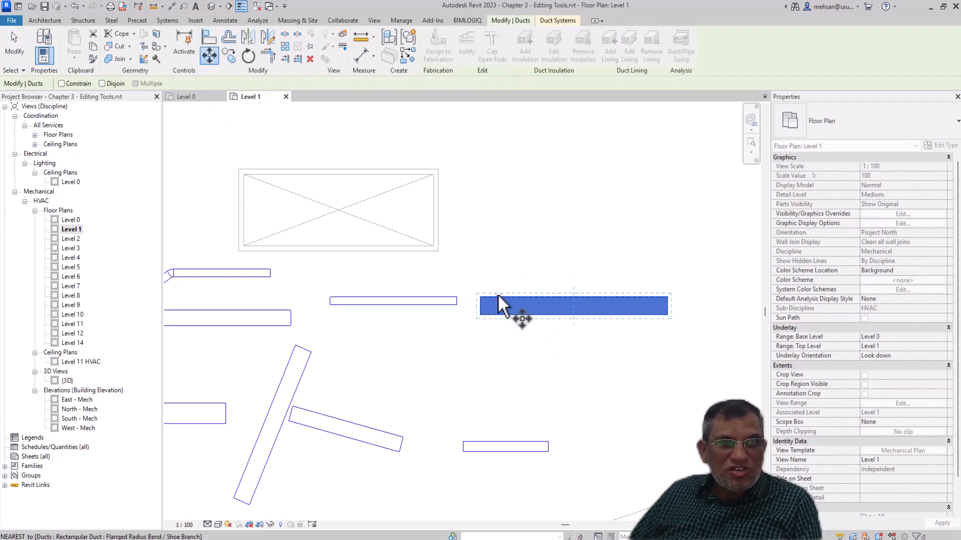
click(526, 306)
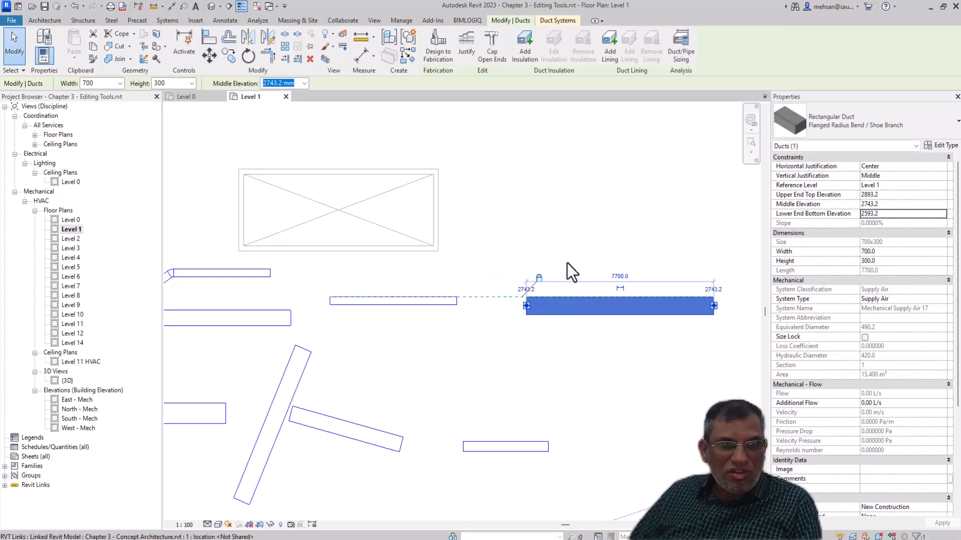
click(564, 260)
Step: Move the locked 700x300 duct 2100 mm vertically upward, and shift it back down slightly below its earlier line
click(529, 315)
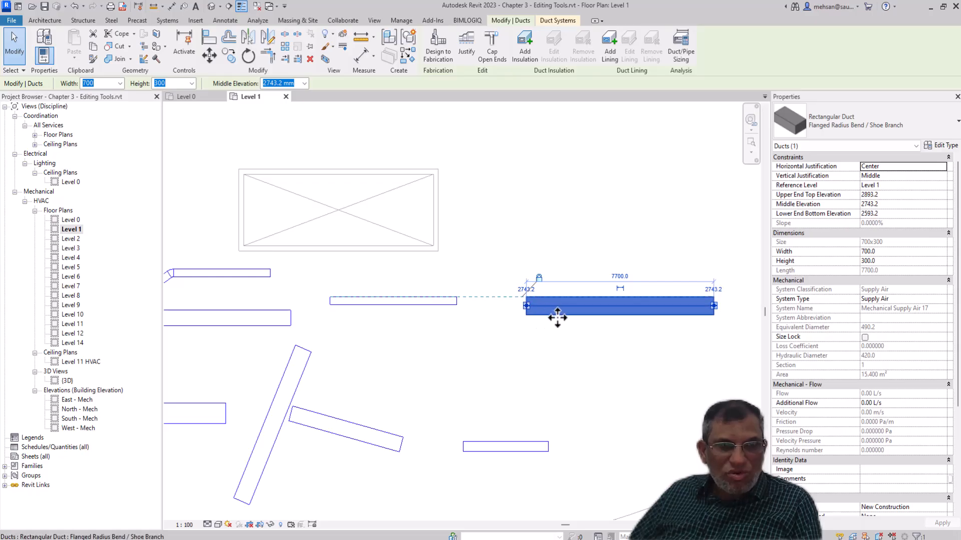
click(209, 55)
click(603, 315)
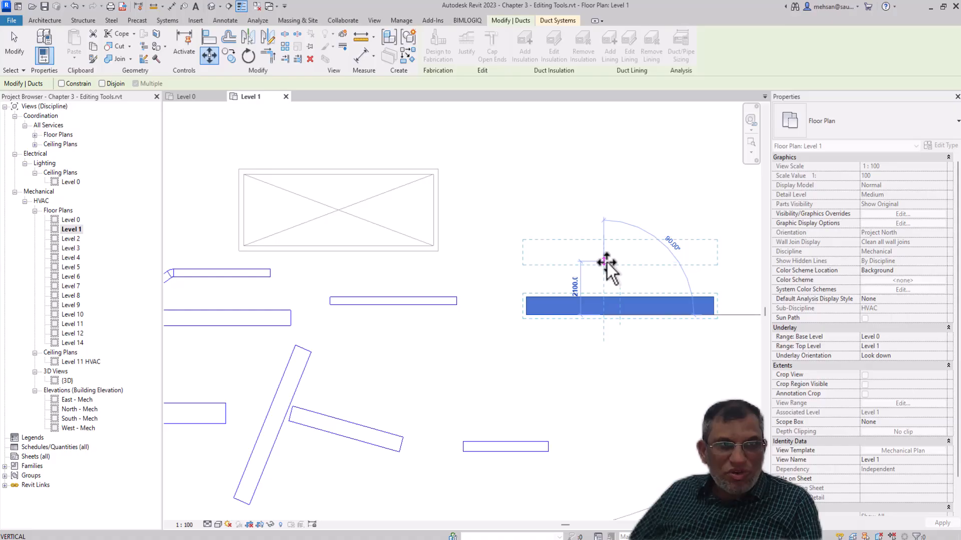
click(607, 262)
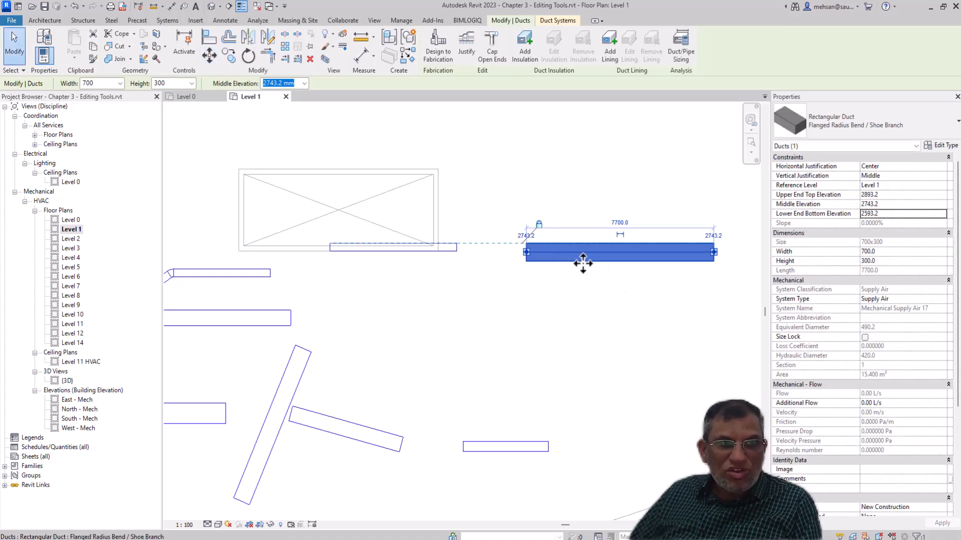
drag(588, 262, 589, 322)
click(581, 283)
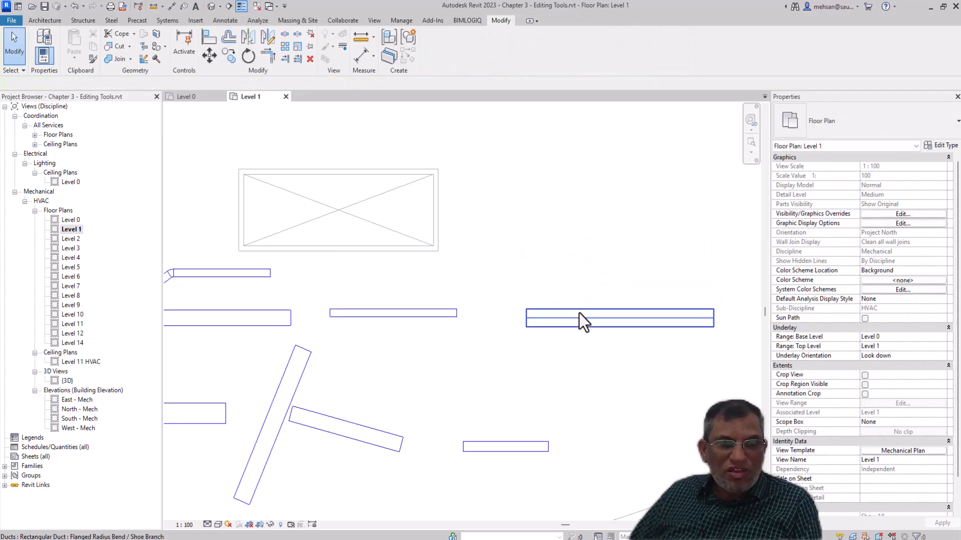
Step: Move the locked 700x300 duct horizontally farther away from the narrow duct, keeping it on the alignment line
click(578, 312)
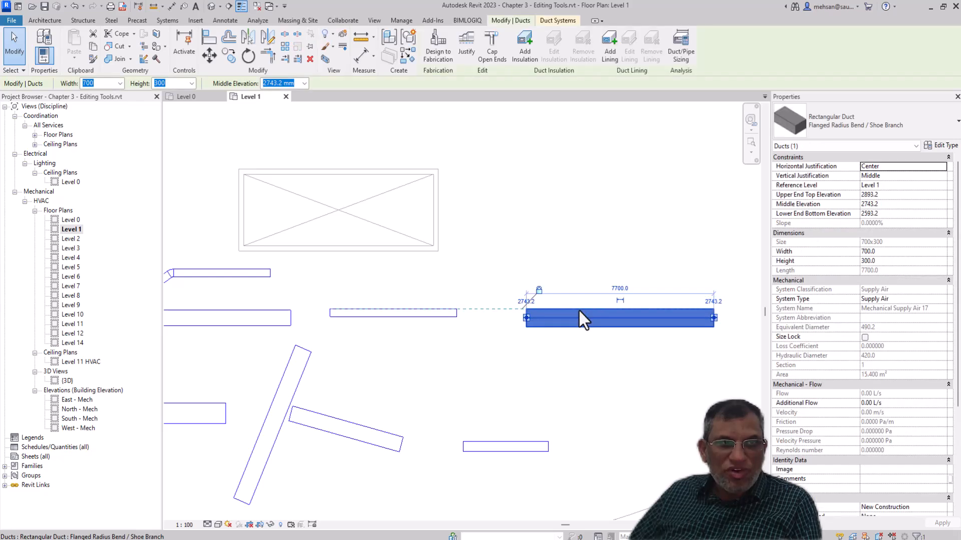
click(210, 55)
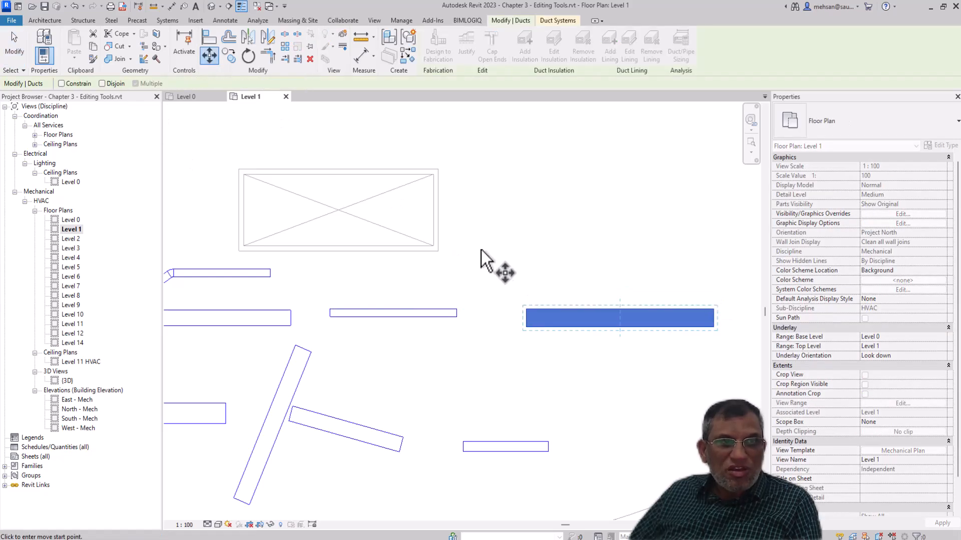
click(531, 310)
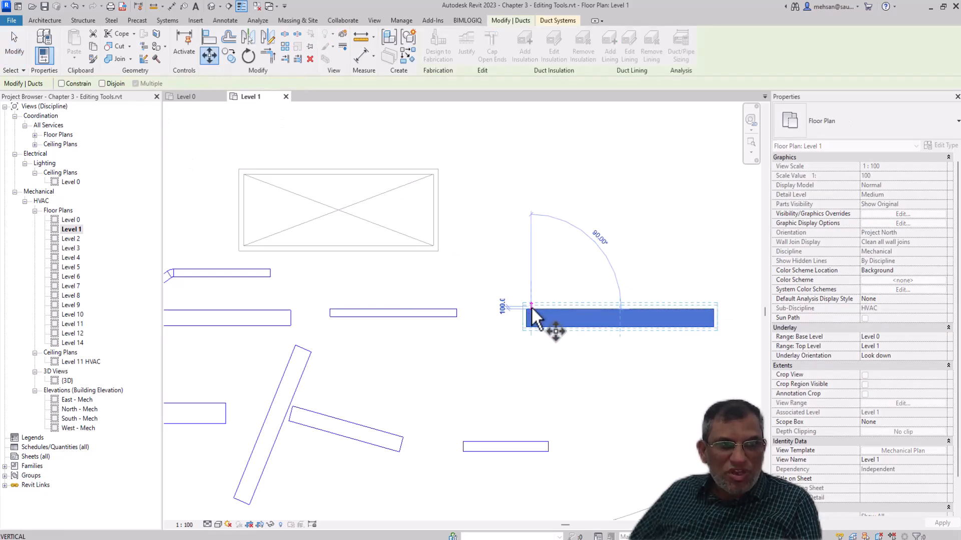
click(558, 309)
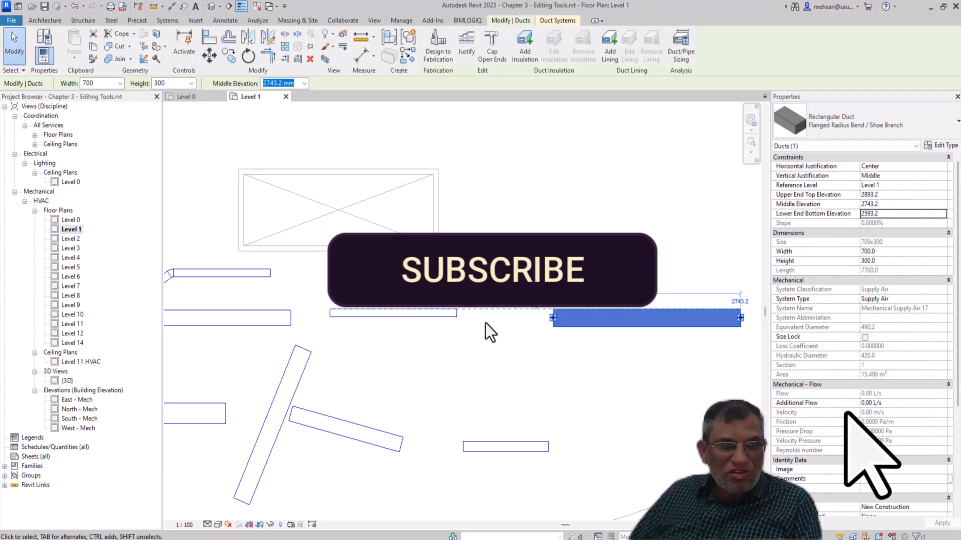
click(477, 309)
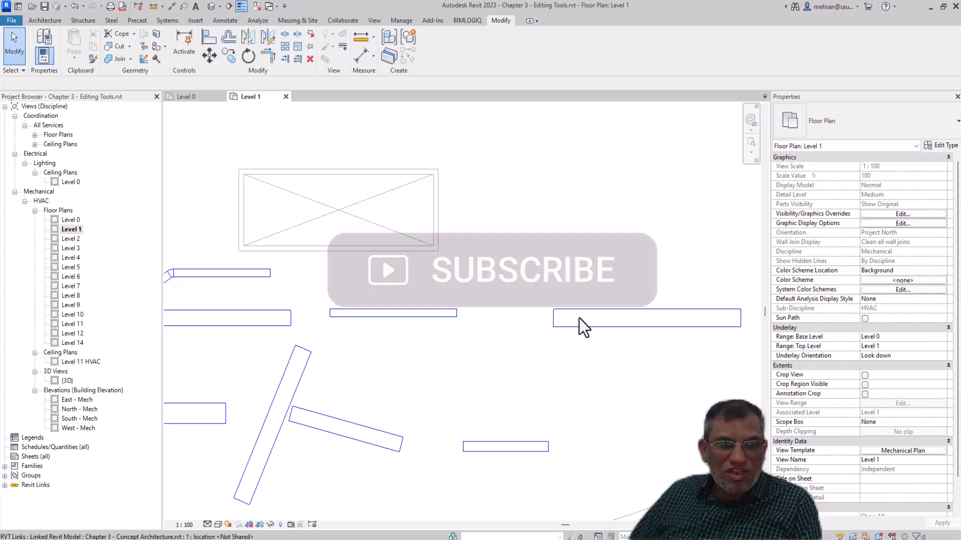
Step: Move the locked 700x300 duct horizontally closer to the narrow duct, keeping it on the alignment line
click(564, 324)
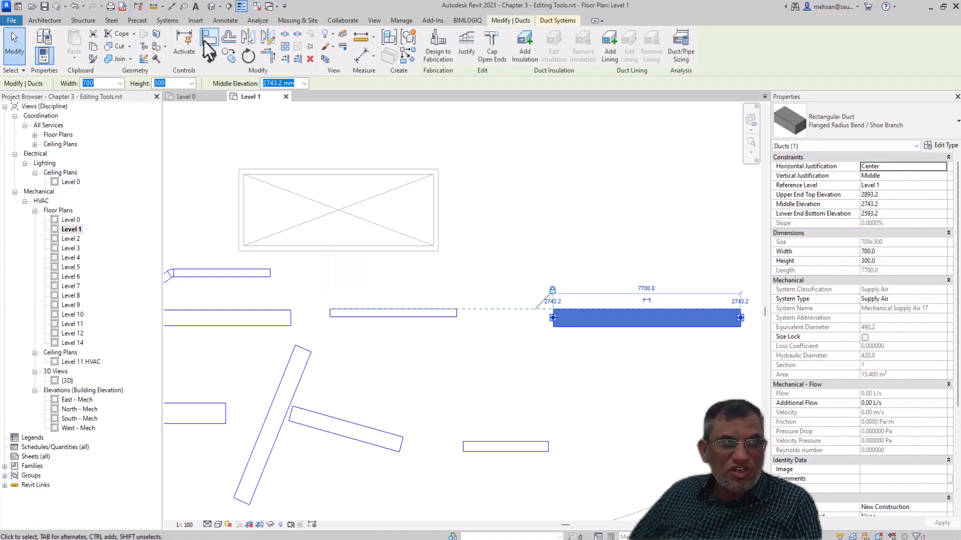
click(208, 55)
click(554, 320)
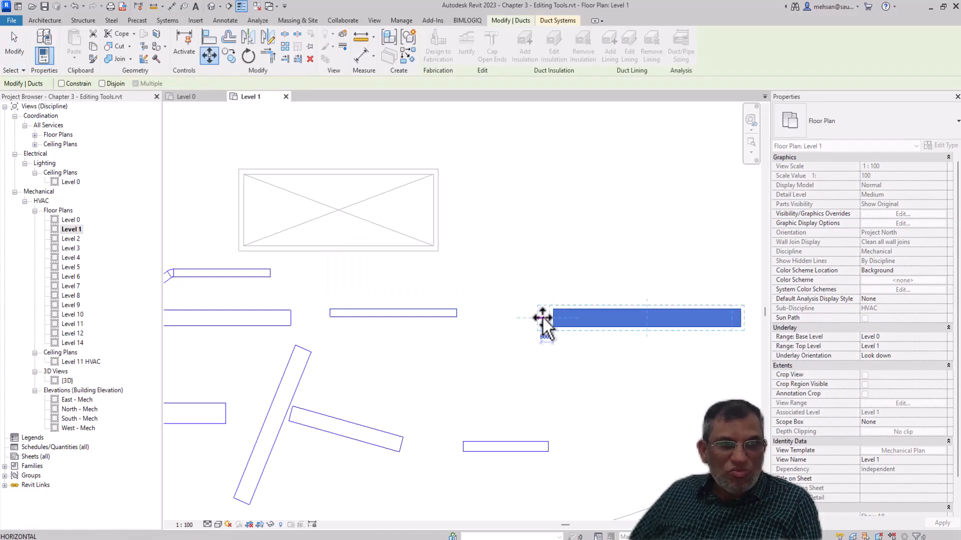
click(510, 320)
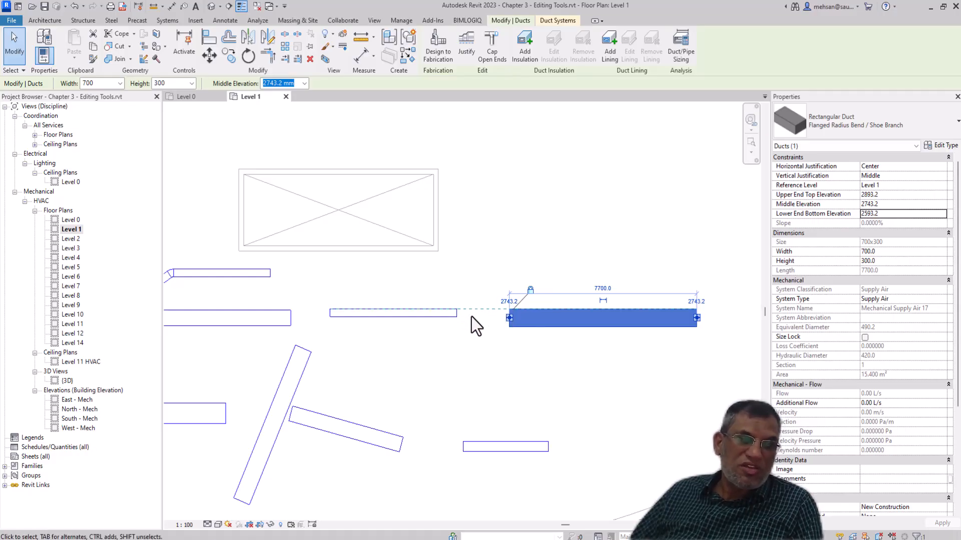
Step: Delete the locked 700x300 duct beside the narrow duct
click(371, 349)
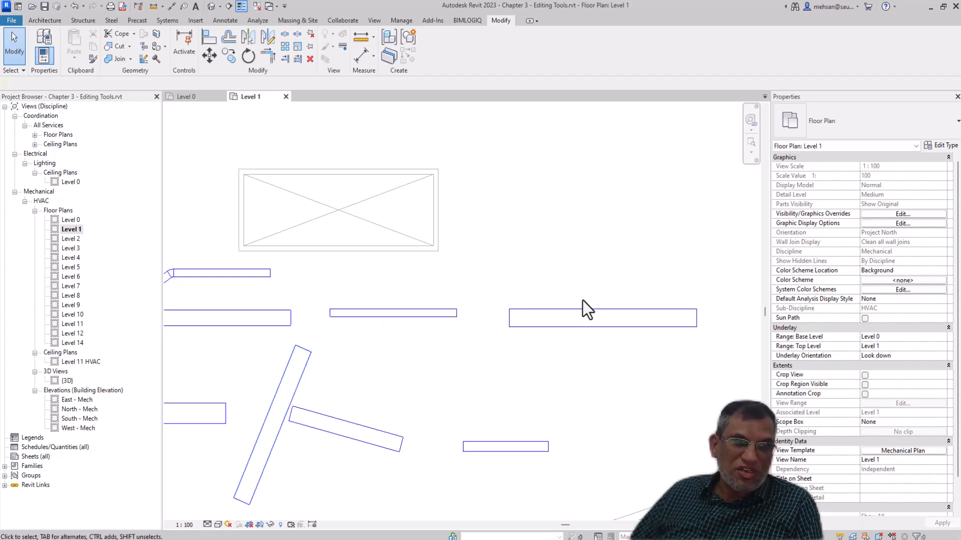
click(599, 308)
key(Delete)
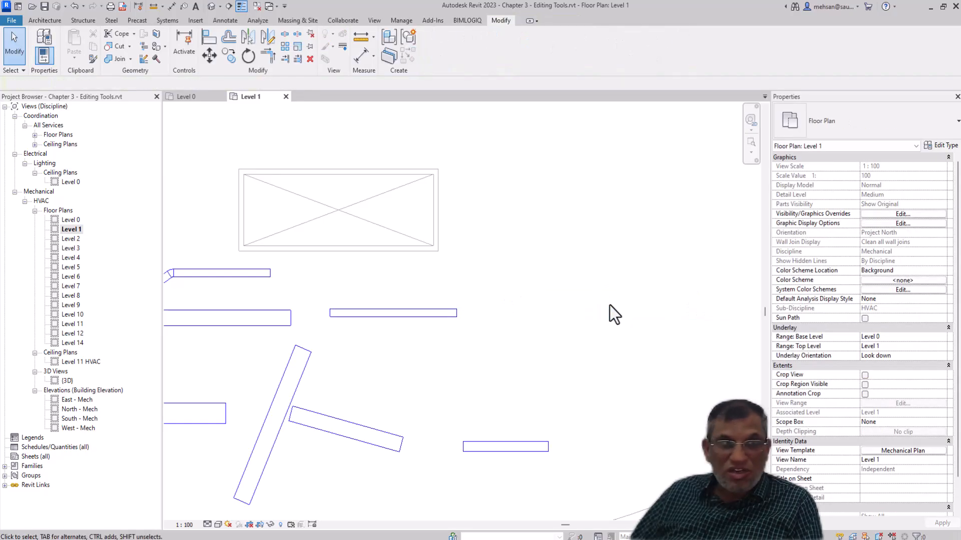
Step: Align the steeply slanted 700x300 duct with the narrow duct's upper edge, without locking the alignment
click(286, 370)
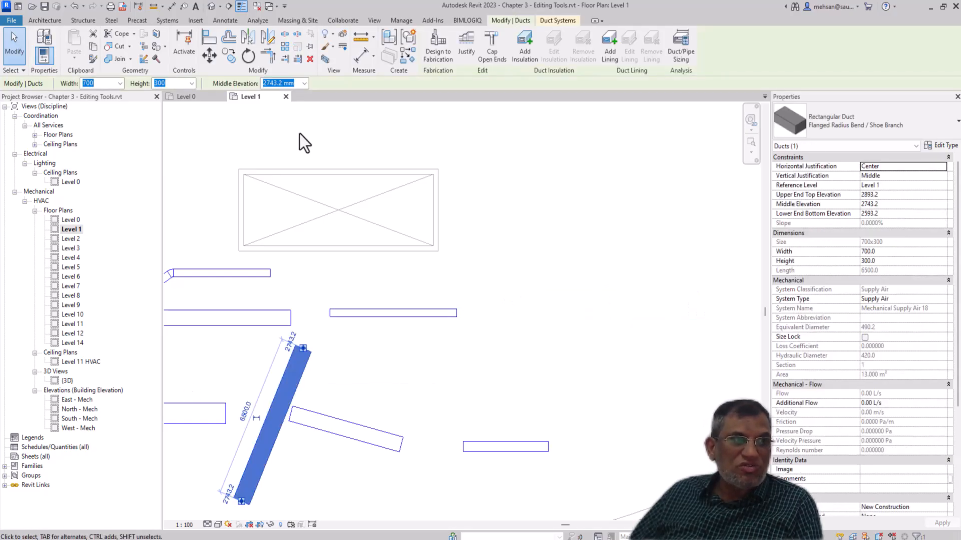
click(210, 38)
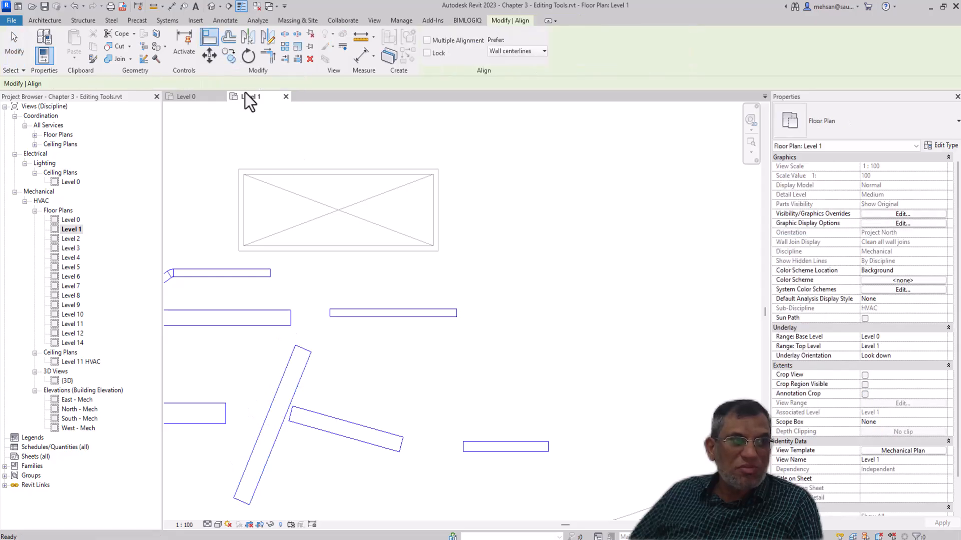
click(422, 309)
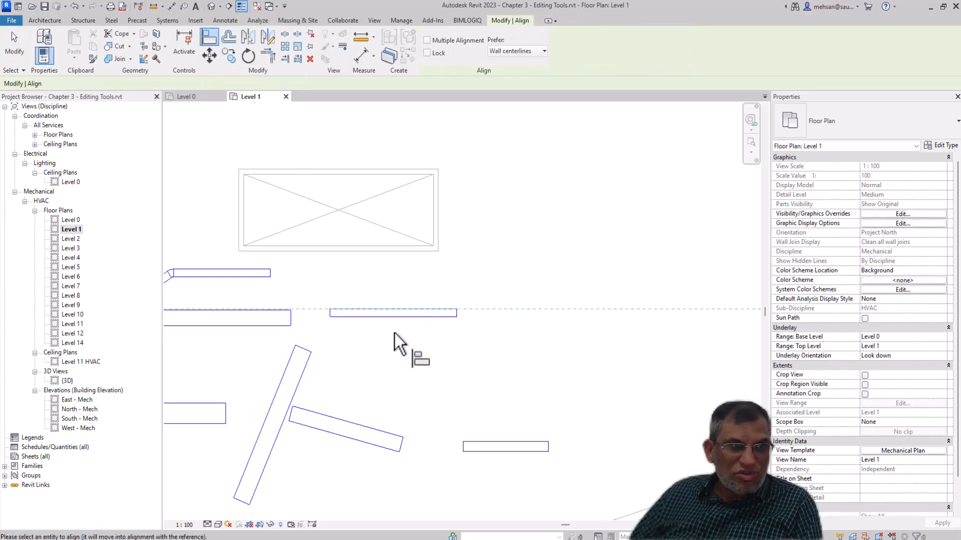
click(280, 393)
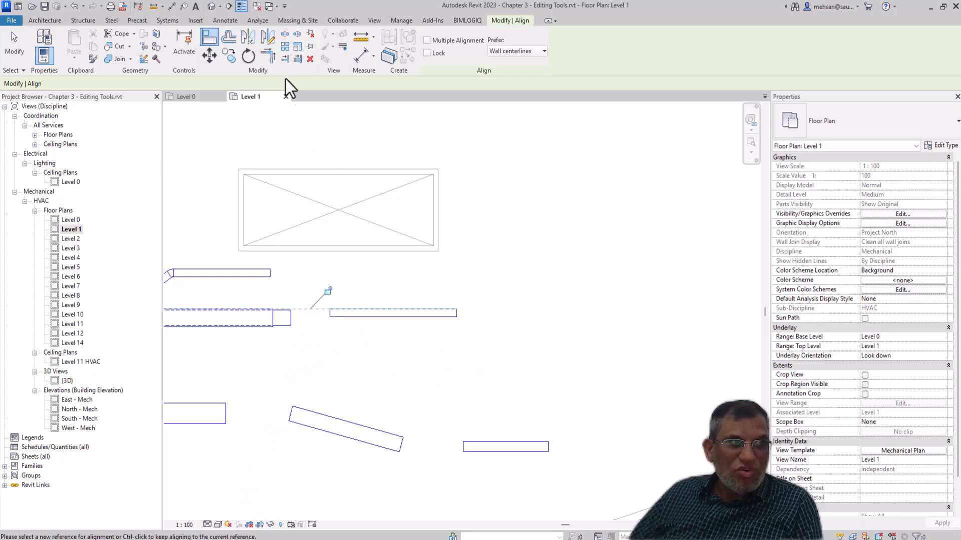
Step: Move the newly aligned 700x300 duct 15600 mm horizontally to the far side of the narrow duct
click(209, 55)
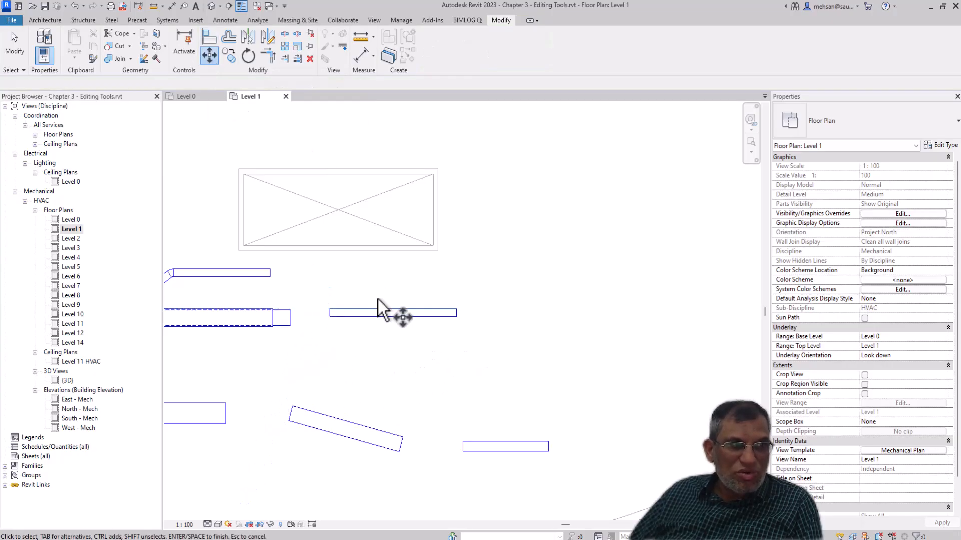
click(272, 323)
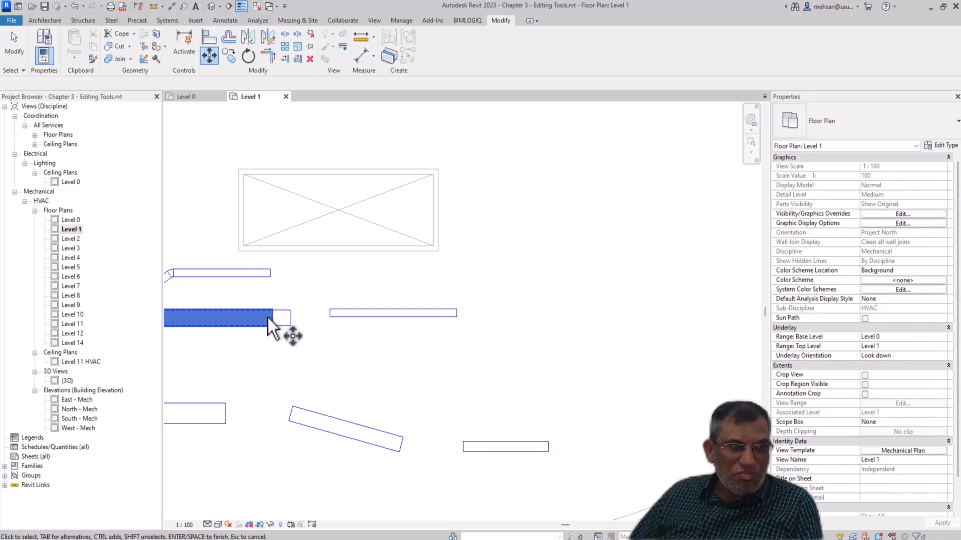
key(Return)
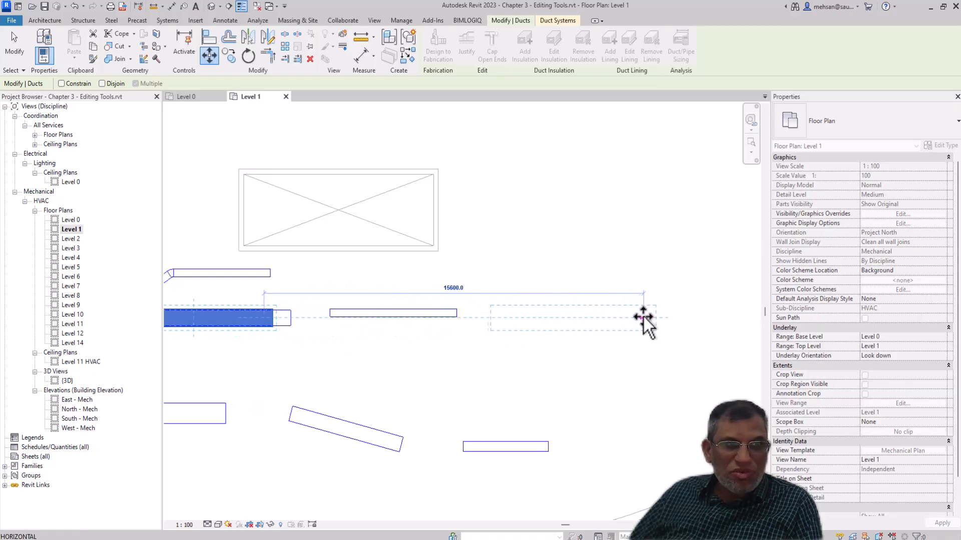
click(643, 317)
key(Escape)
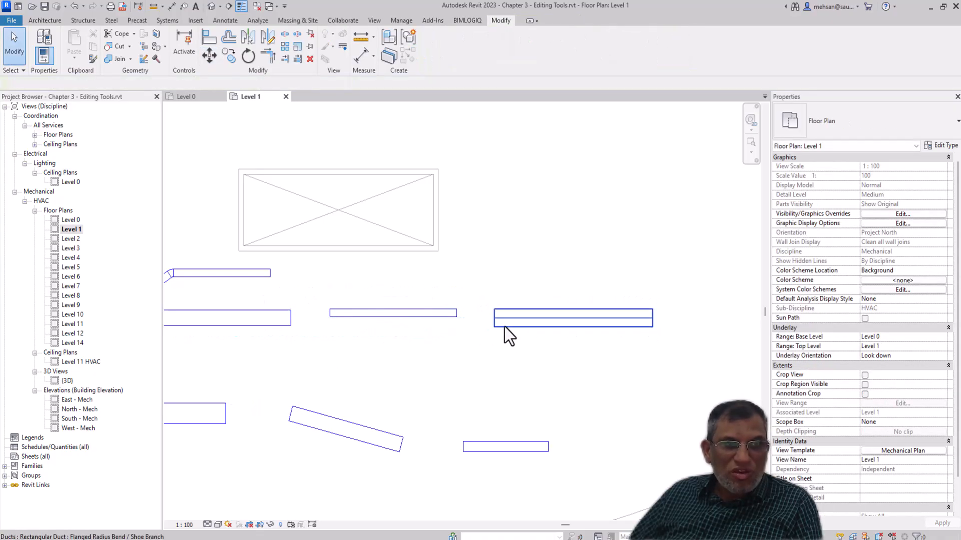
Step: Repeat the alignment between the upper edges of the moved 700x300 duct and the narrow duct, without locking it
click(507, 323)
click(205, 43)
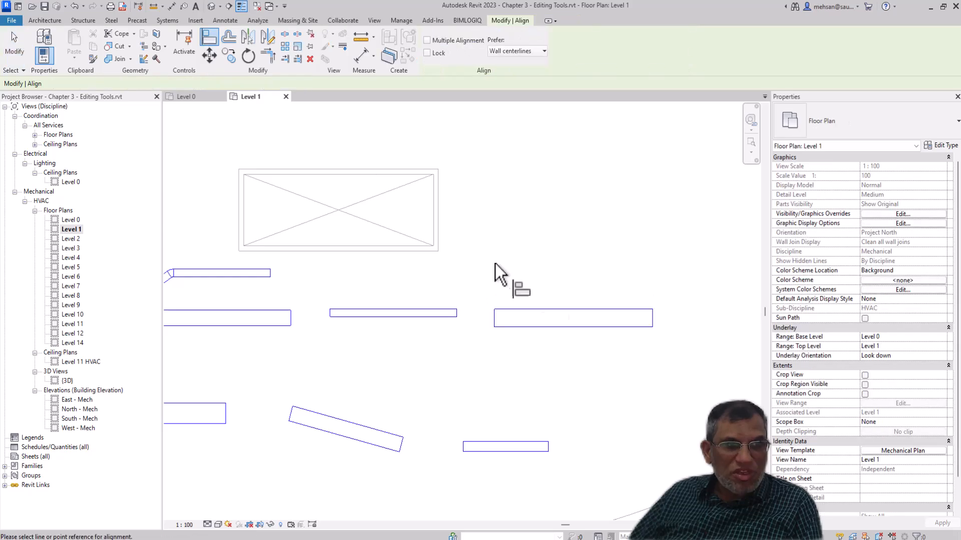
click(556, 309)
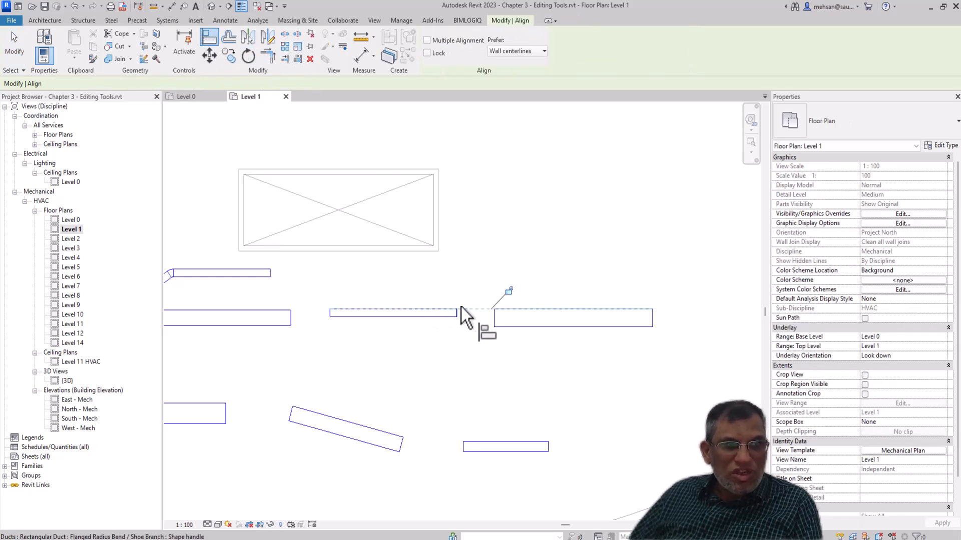
click(512, 310)
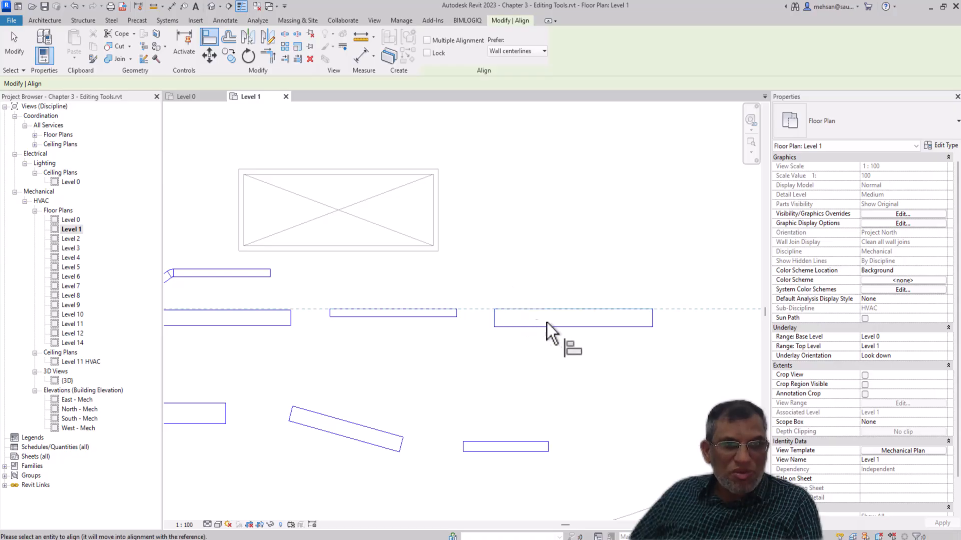
key(Escape)
click(520, 327)
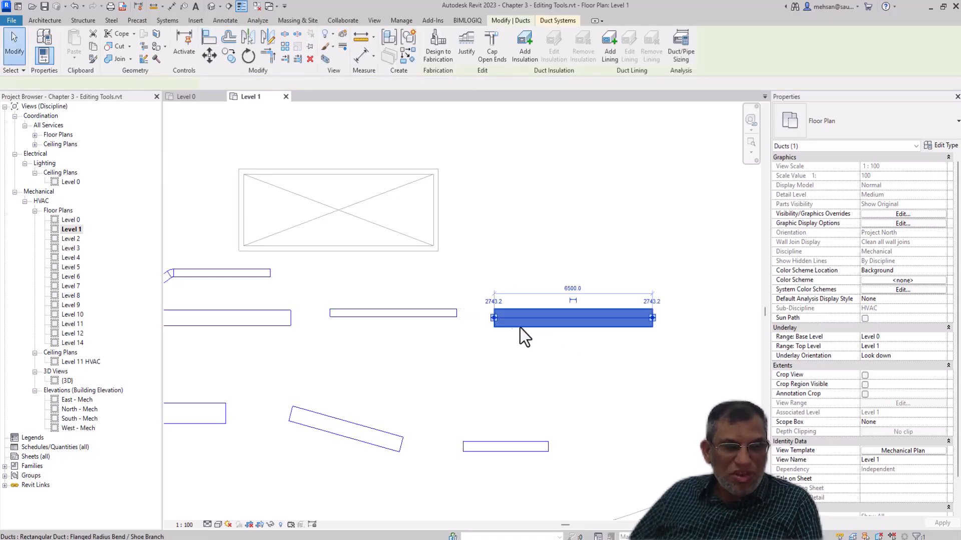
click(507, 350)
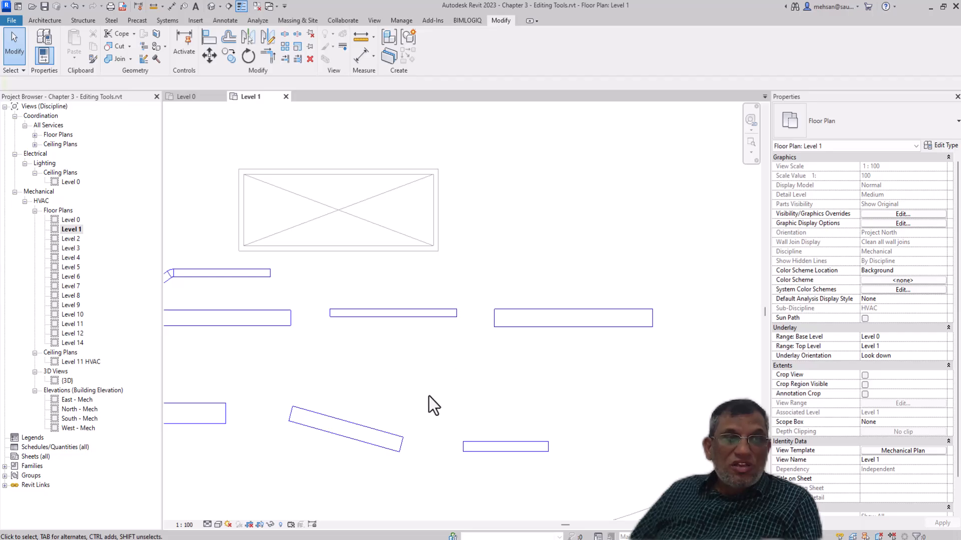
Step: Align the slanted 600x200 duct with the narrow duct's upper edge, and undo the alignment
click(351, 424)
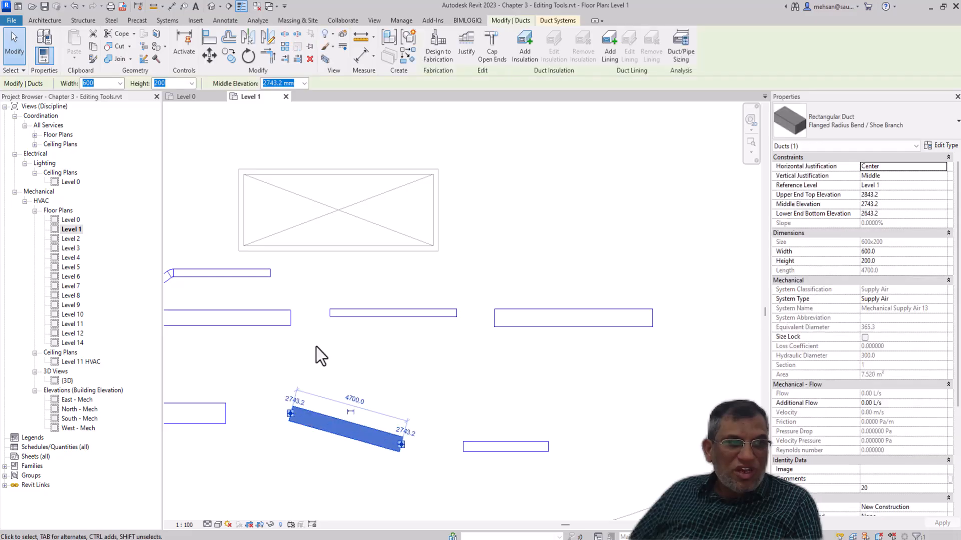
click(209, 38)
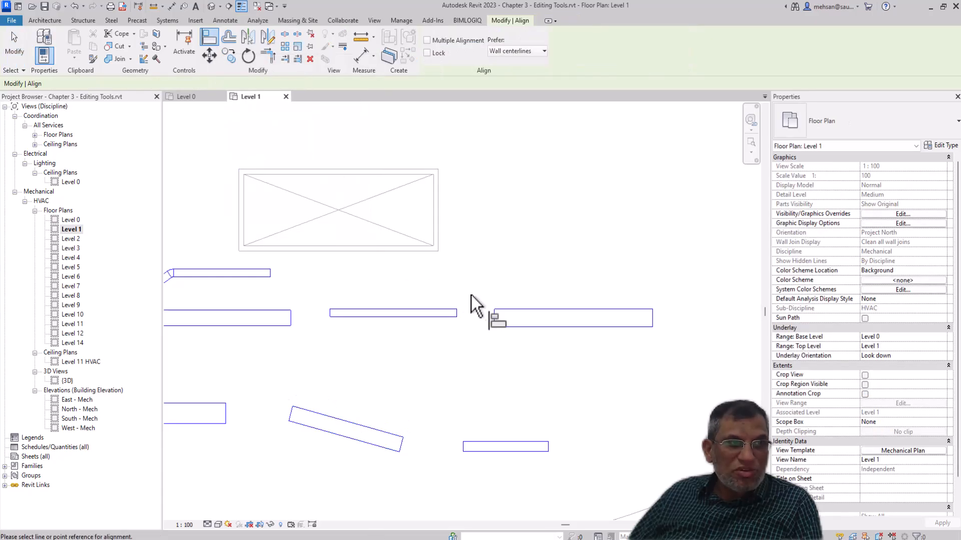
click(414, 310)
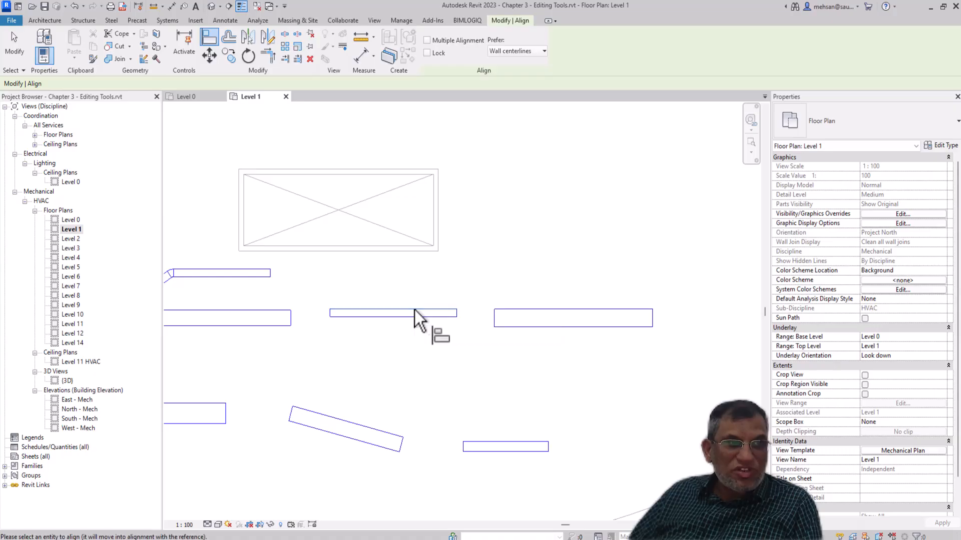
click(373, 428)
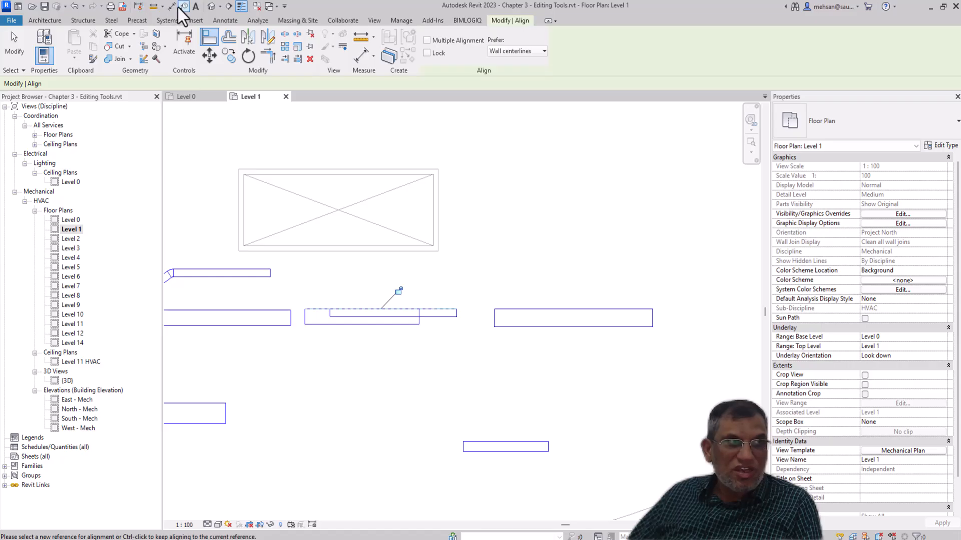
click(74, 7)
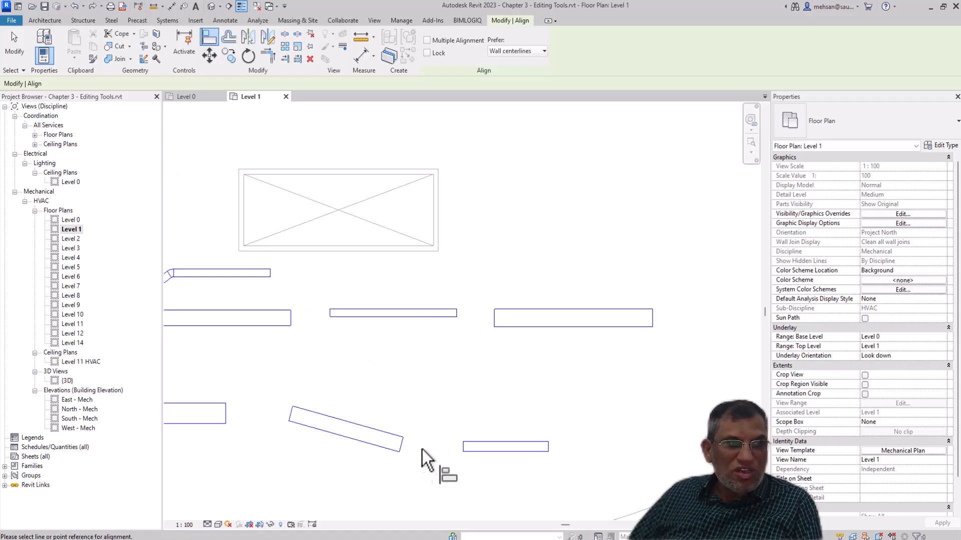
key(Escape)
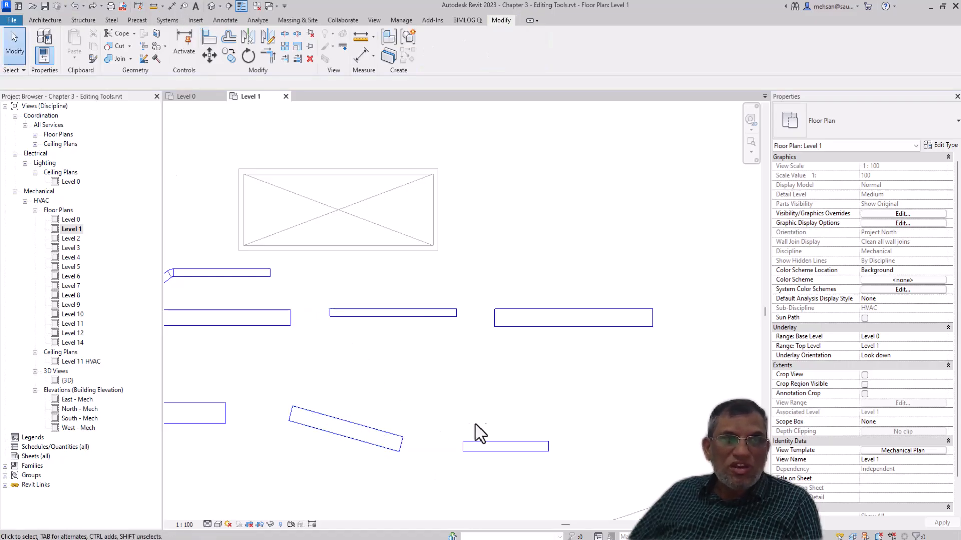
Step: Align the narrow horizontal duct's upper edge with the slanted 600x200 duct's upper edge
click(207, 39)
click(369, 429)
click(400, 308)
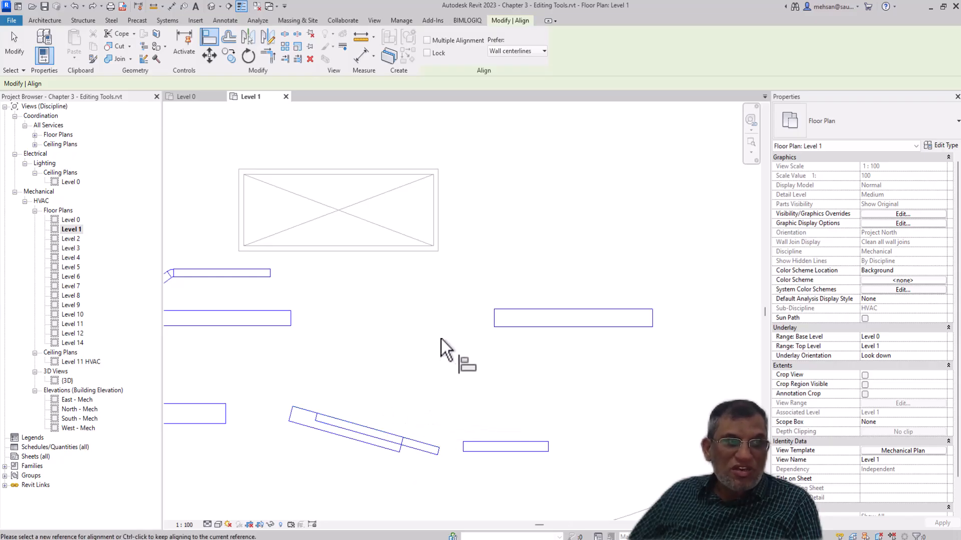
Step: Move the horizontal 600x200 duct from below the bent duct run to a slightly higher position past the run's free end
scroll(418, 333, down, 2)
scroll(285, 320, up, 5)
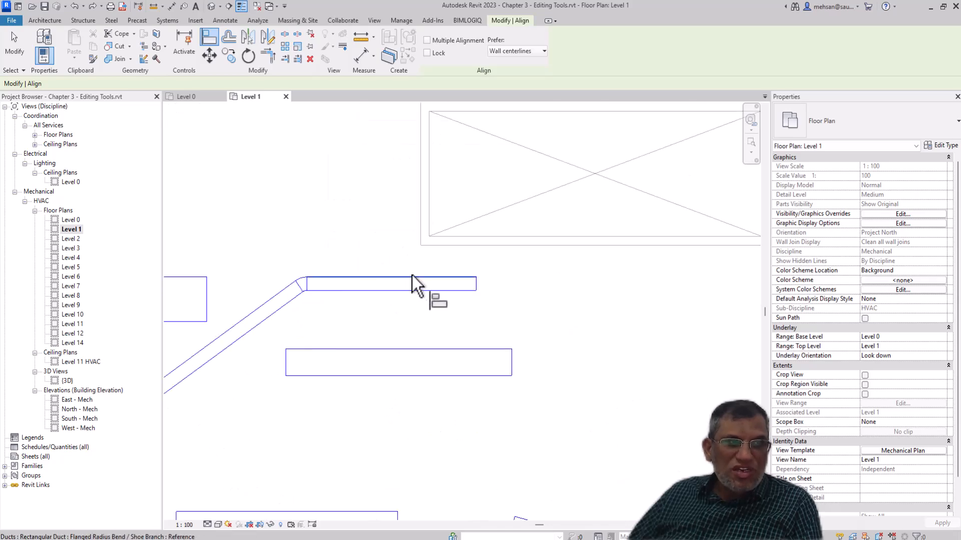
click(449, 285)
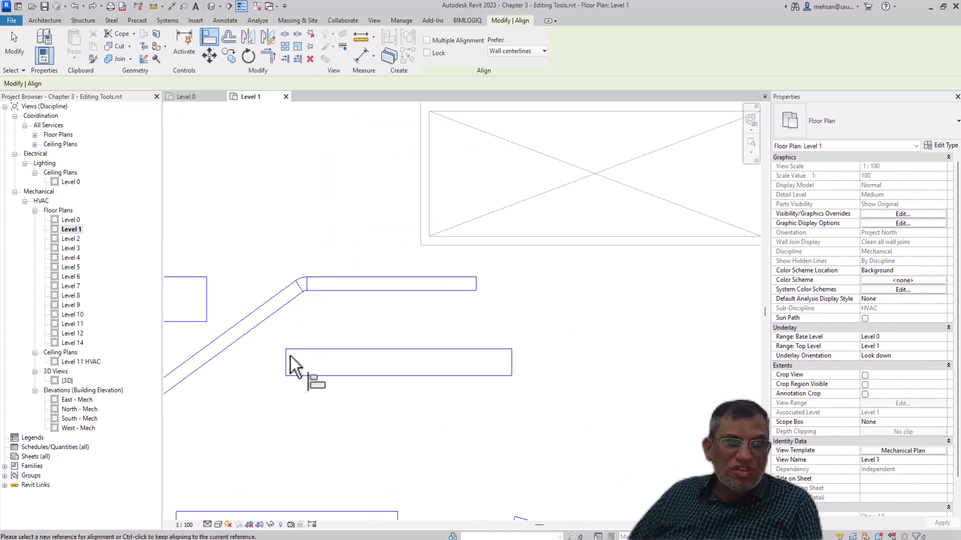
key(Escape)
key(Escape)
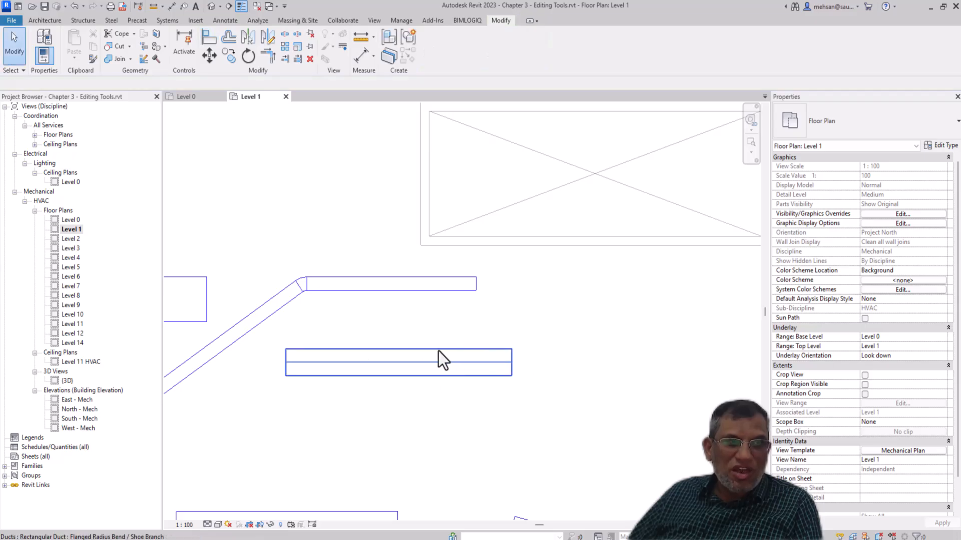
click(429, 355)
click(209, 55)
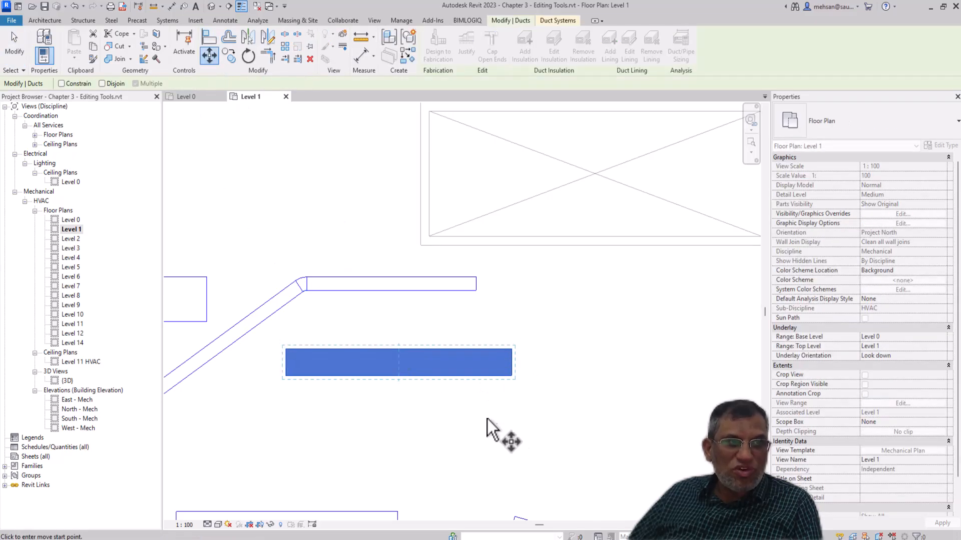
click(408, 360)
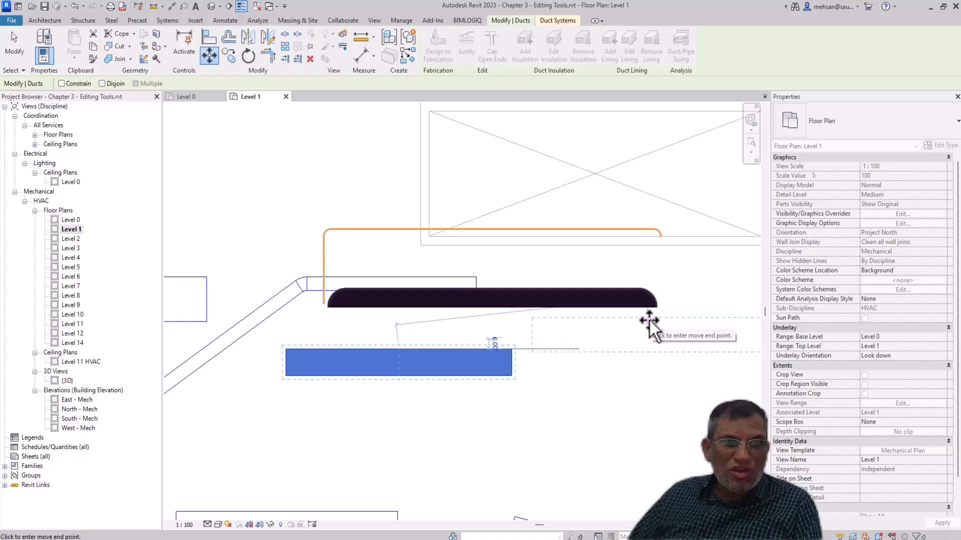
click(650, 321)
click(563, 356)
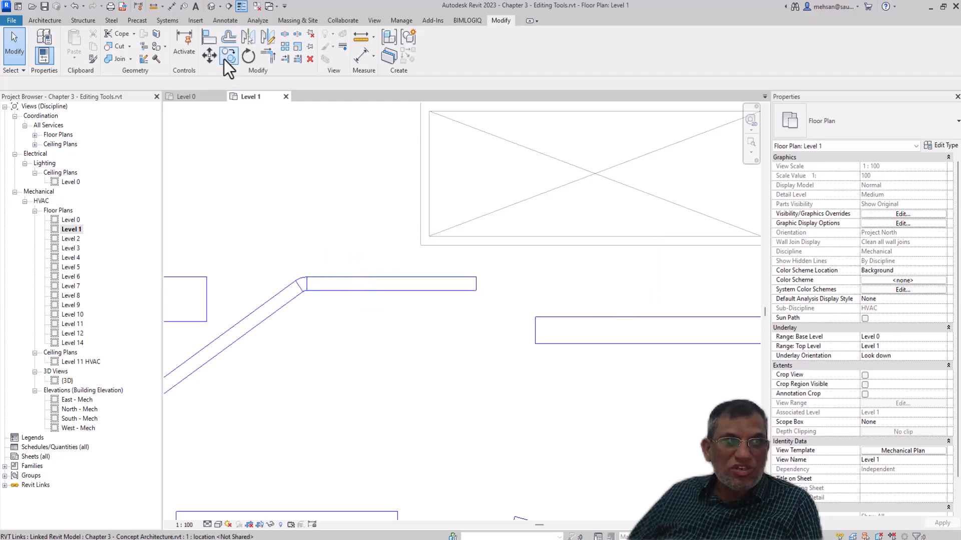
Step: Align the upper edge of the bent run's horizontal duct with the moved 600x200 duct's upper edge
click(211, 35)
key(Escape)
click(584, 319)
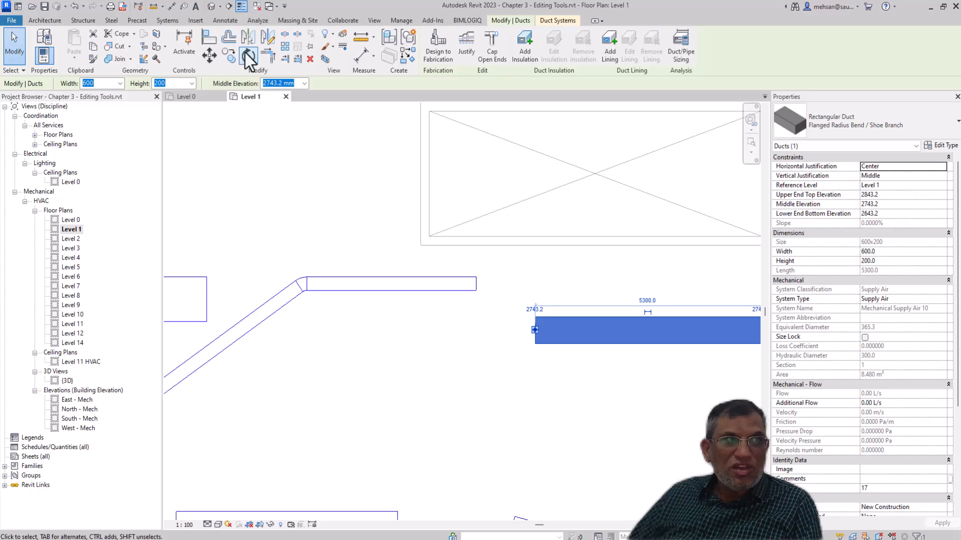
click(210, 39)
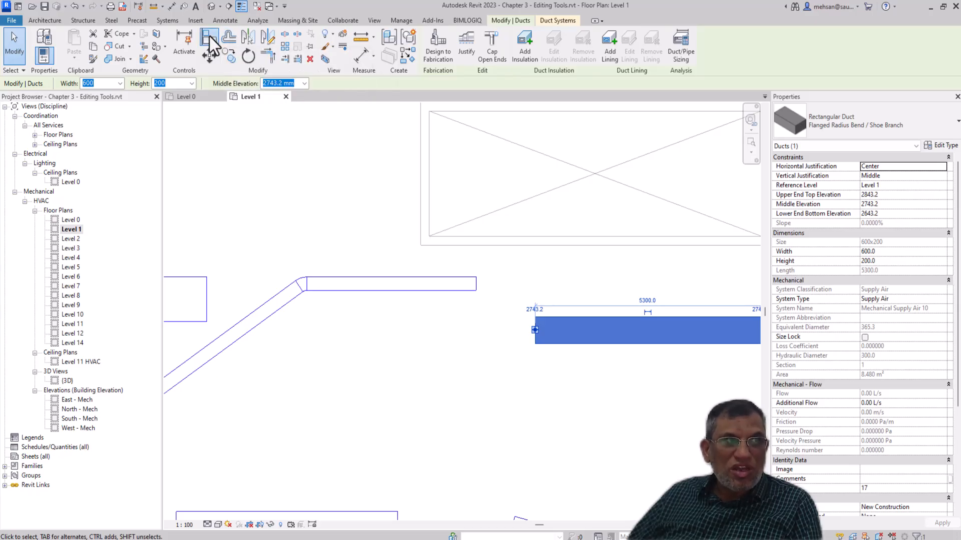
click(624, 316)
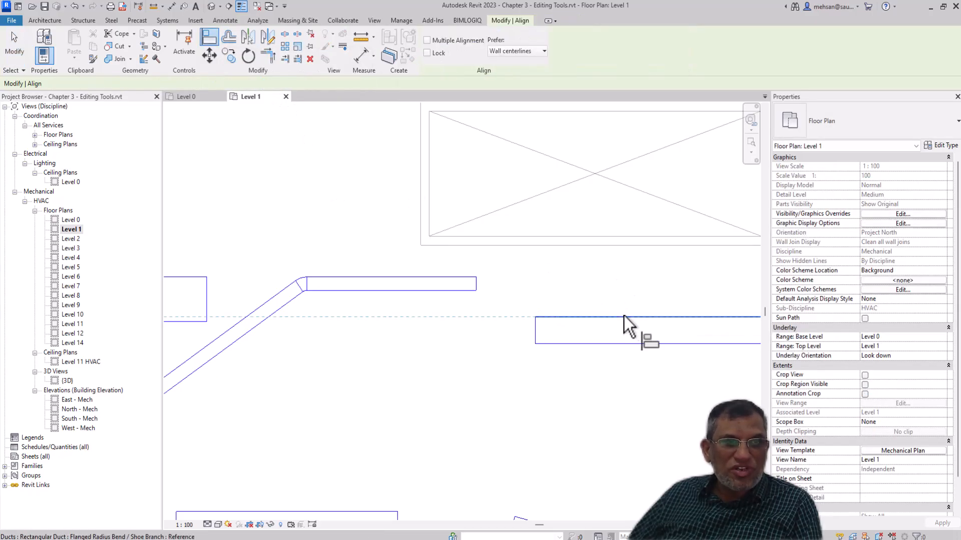
click(371, 278)
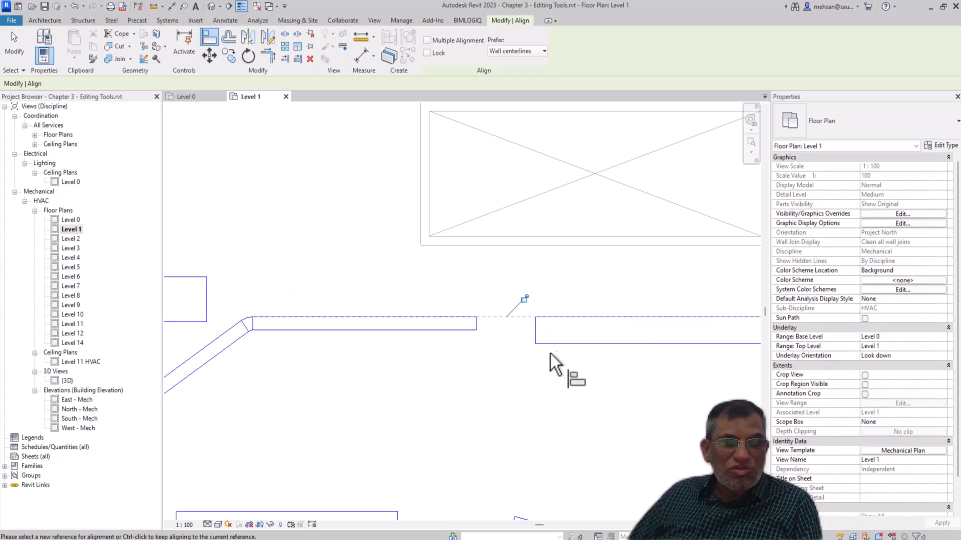
Step: Stretch the free end of the bent run's horizontal duct to the 600x200 duct's near end, making it about 6638 mm long
key(Escape)
key(Escape)
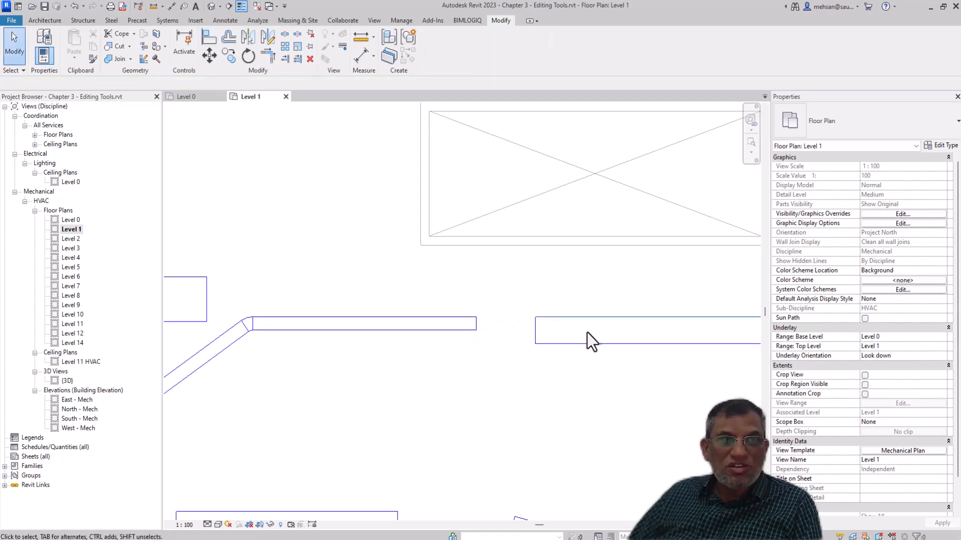
click(473, 330)
drag(476, 325, 534, 324)
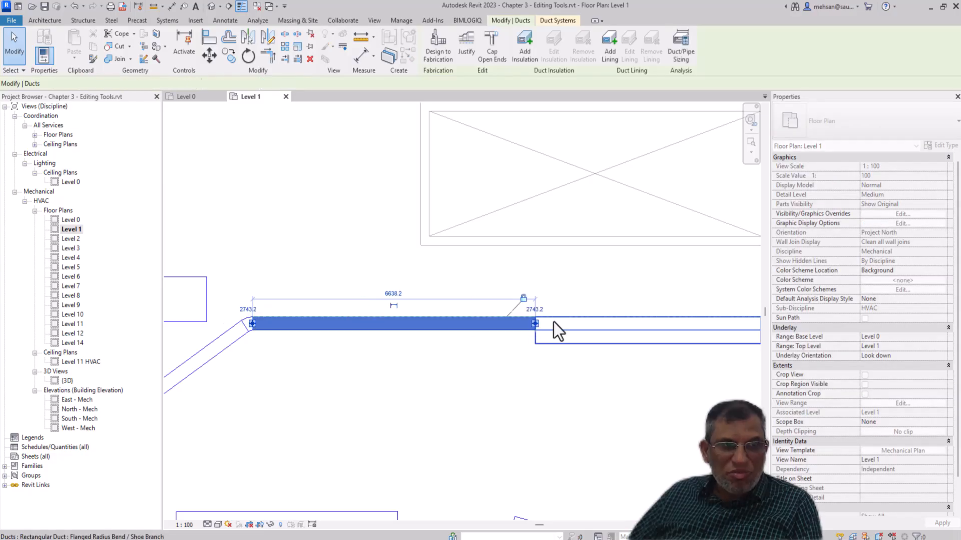
click(574, 302)
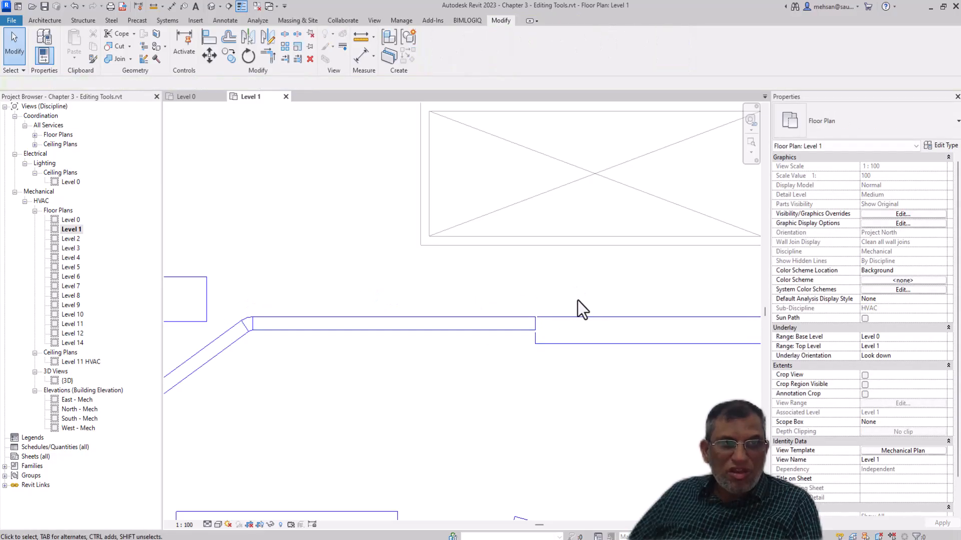
Step: Shorten the 600x200 duct to about 4100 mm by pulling its near end away from the bent run's free end
click(551, 321)
drag(534, 331, 586, 329)
click(610, 306)
Step: Move the 600x200 duct a short distance straight up in plan to test the locked alignment with the bent run
click(614, 321)
click(210, 55)
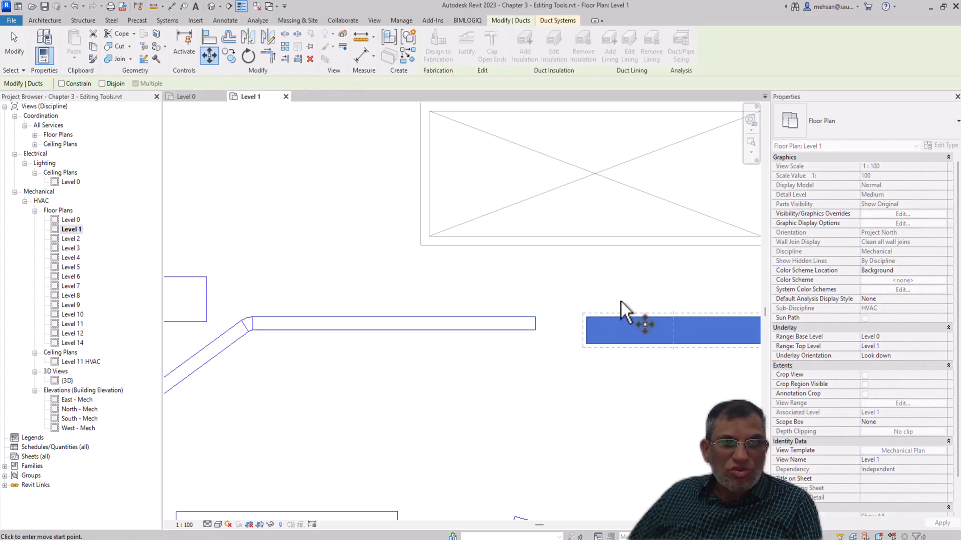
click(617, 317)
click(617, 296)
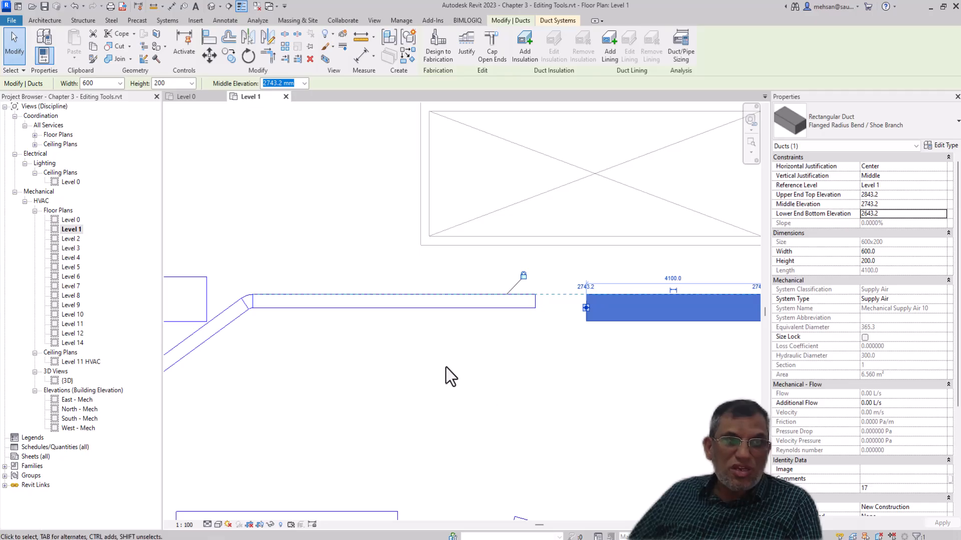
scroll(470, 347, down, 5)
scroll(470, 345, up, 4)
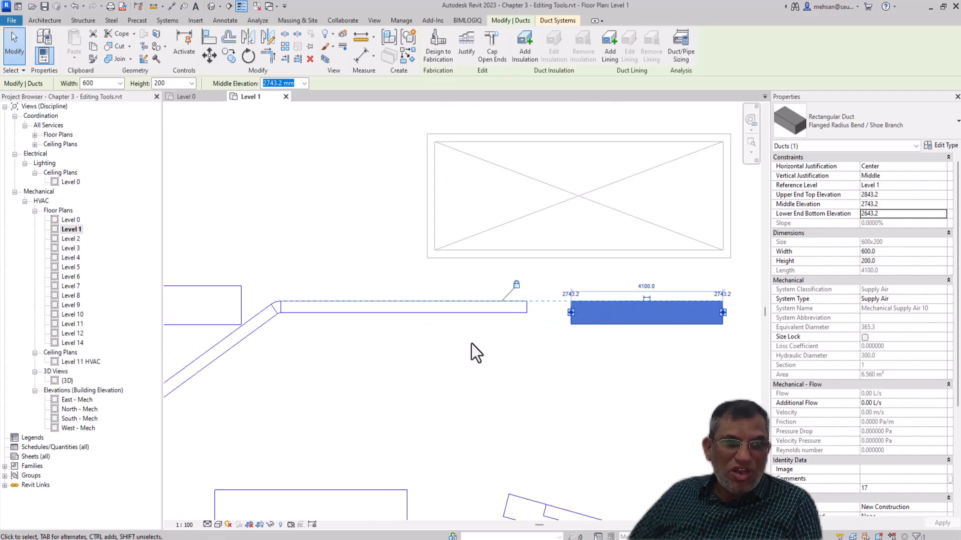